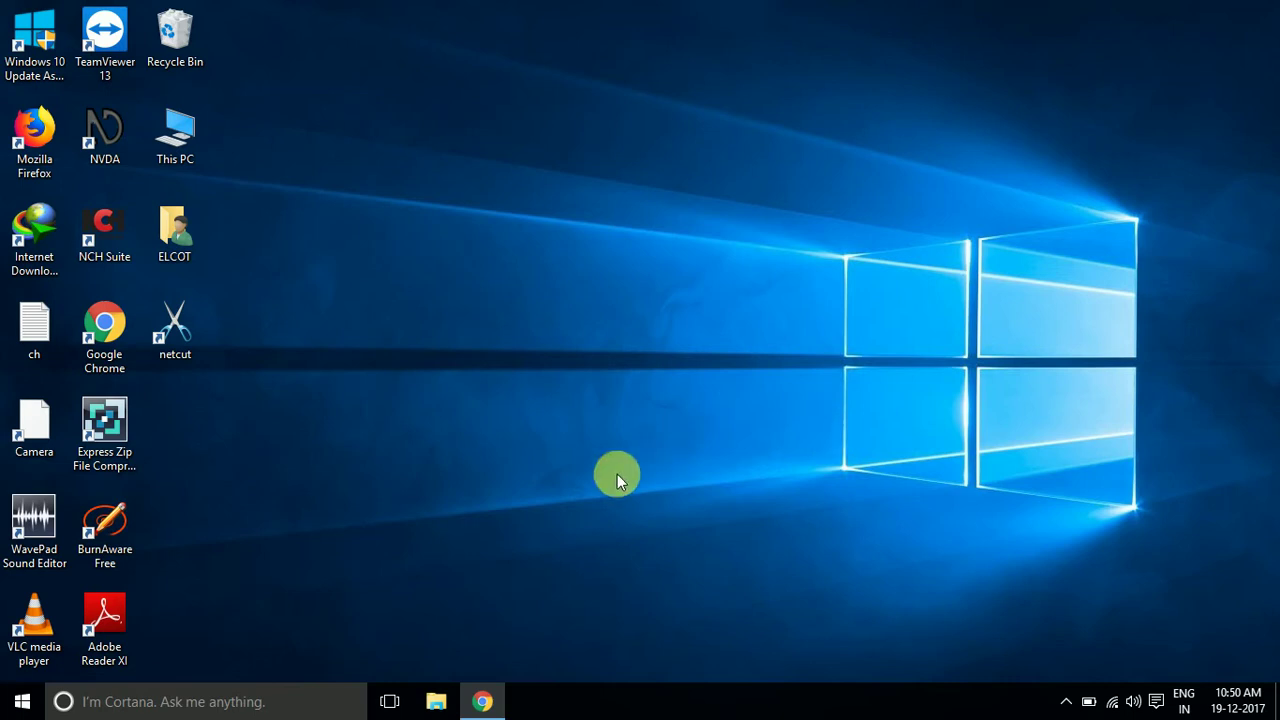
- Bring up the Chrome window, switch back to the desktop and refresh it
{"action": "left_click", "coordinate": [484, 703]}
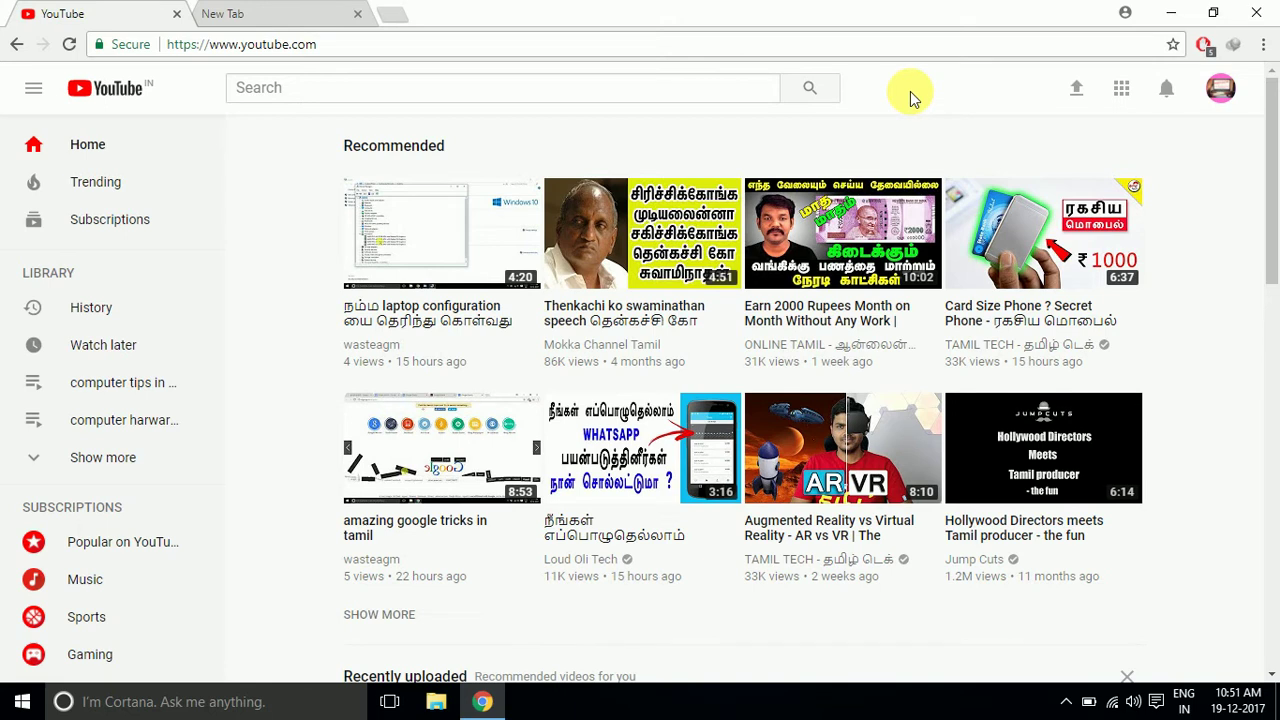
{"action": "key", "text": "super+d"}
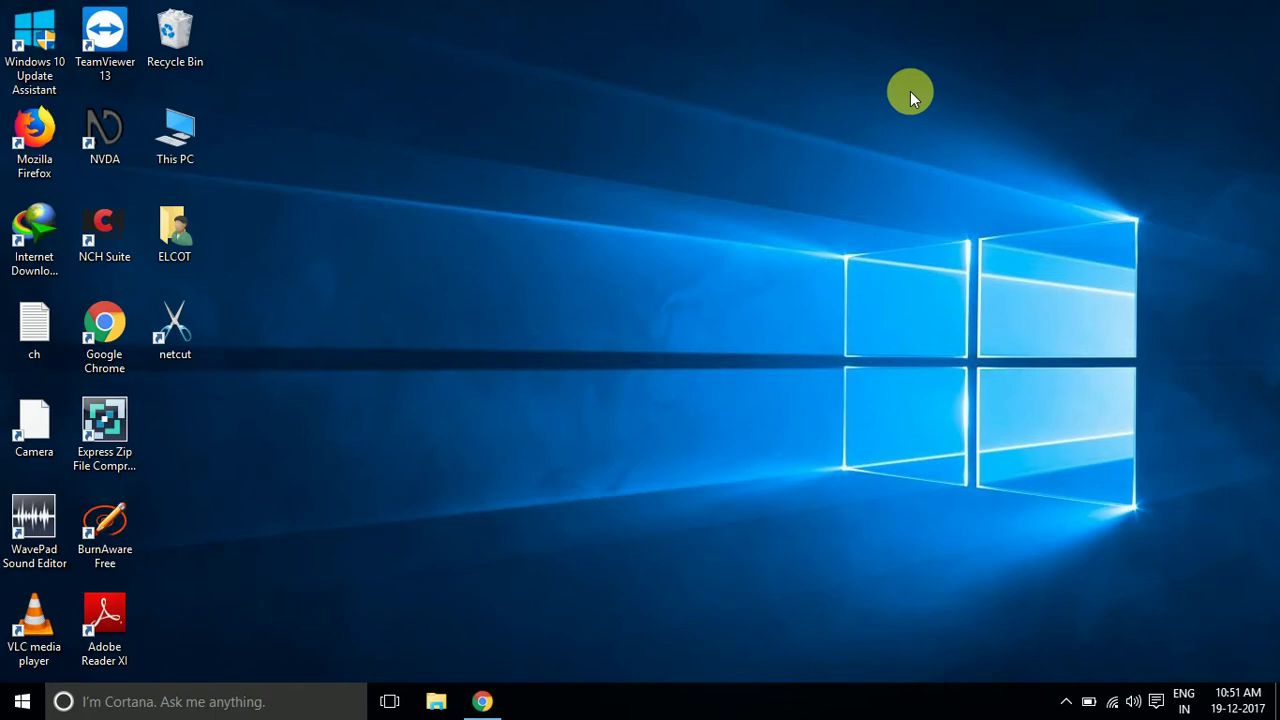
{"action": "right_click", "coordinate": [809, 218]}
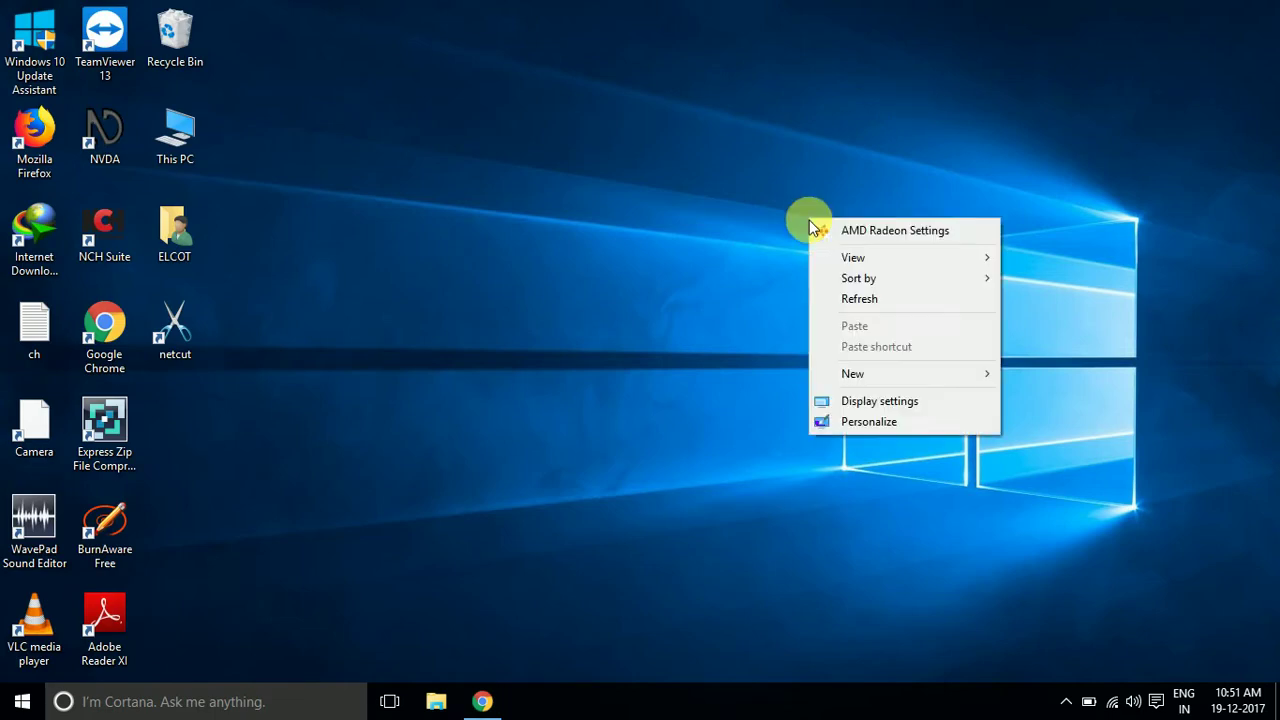
{"action": "left_click", "coordinate": [871, 303]}
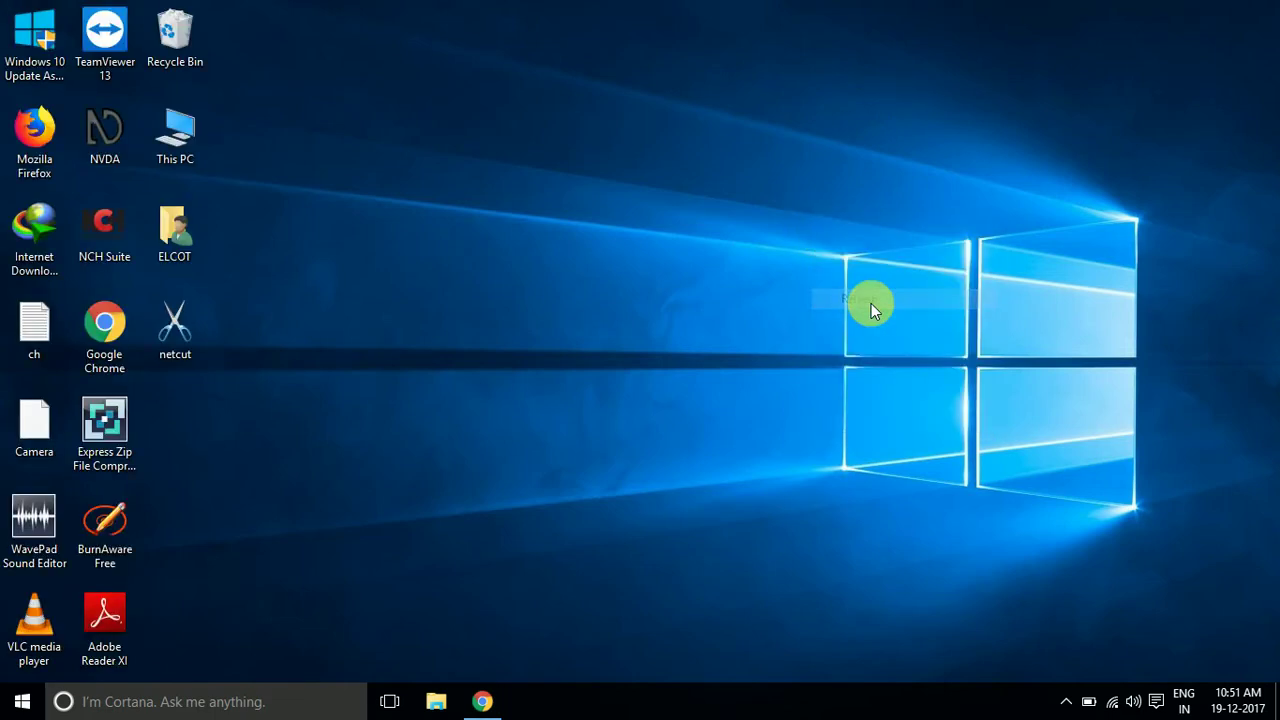
- Bring Chrome back up and open File Explorer at This PC
{"action": "left_click", "coordinate": [482, 703]}
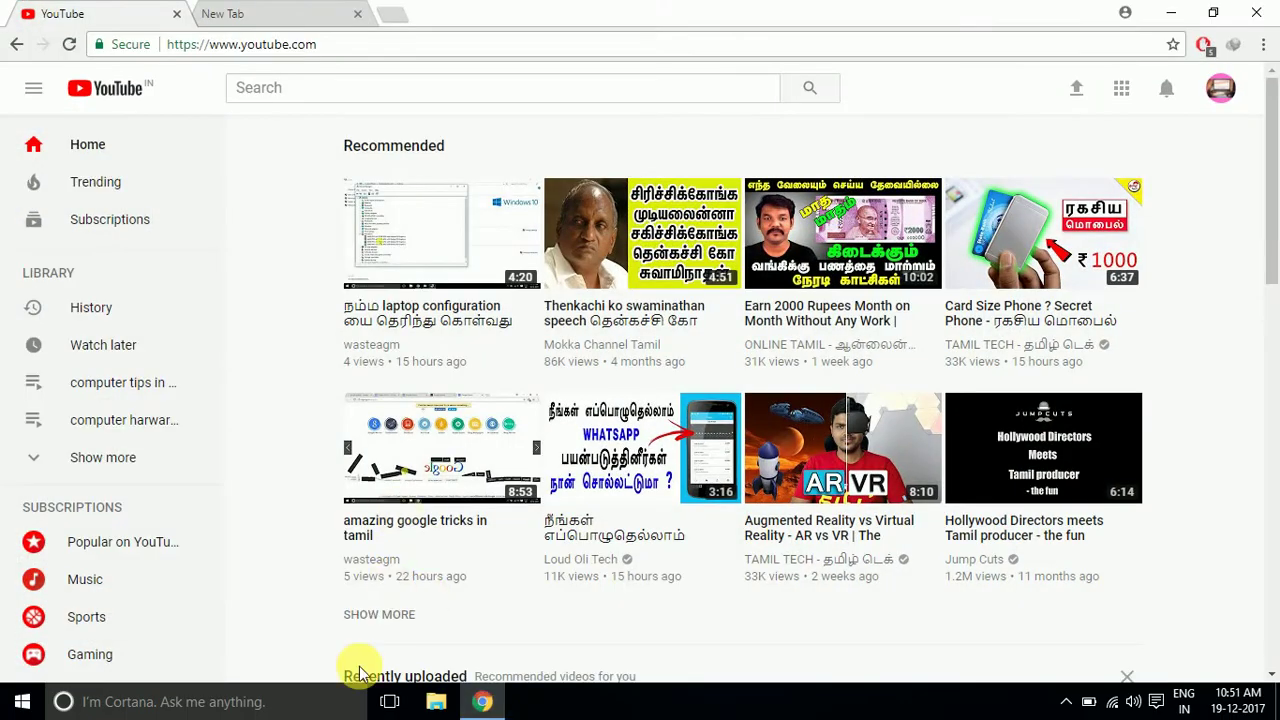
{"action": "left_click", "coordinate": [418, 716]}
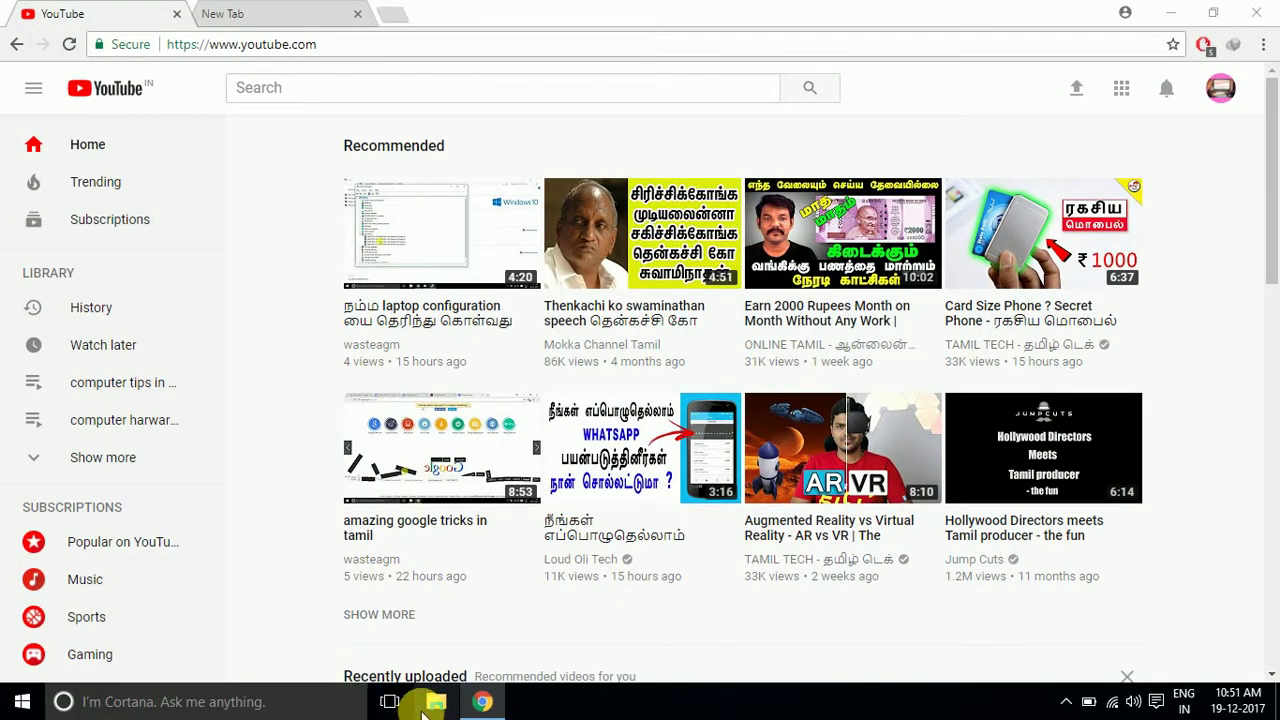
{"action": "left_click", "coordinate": [436, 701]}
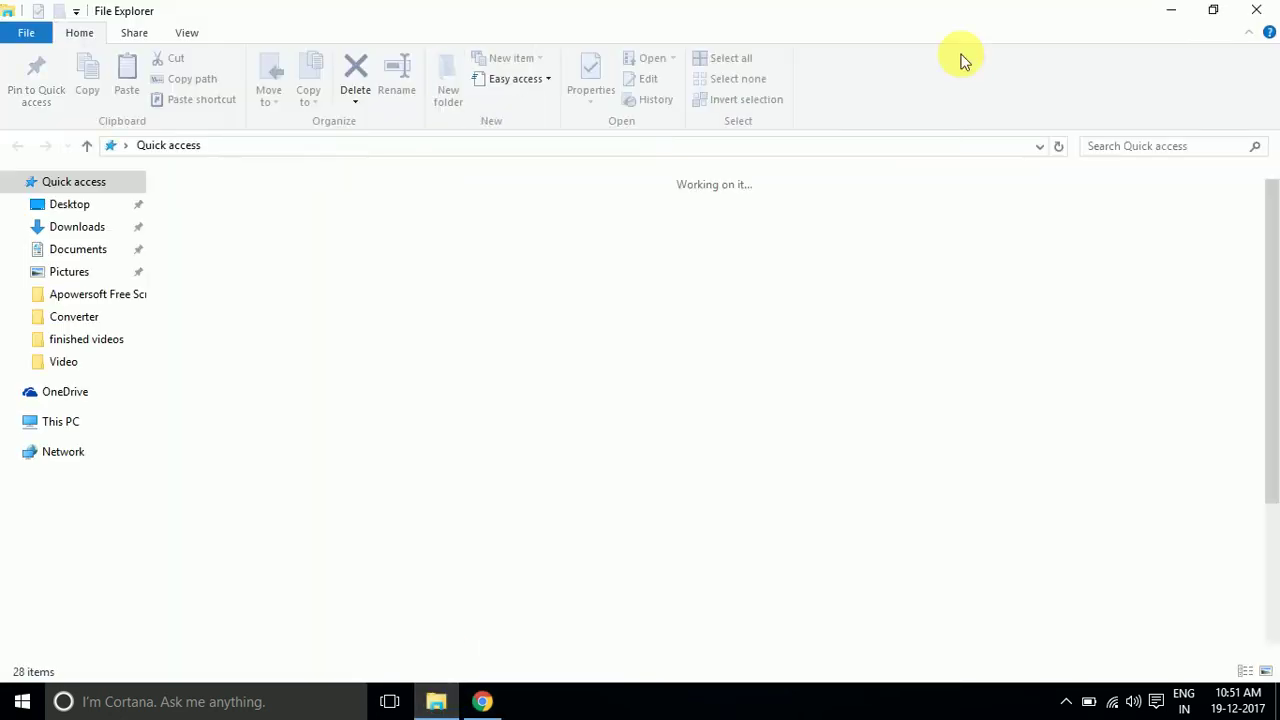
{"action": "left_click", "coordinate": [60, 420]}
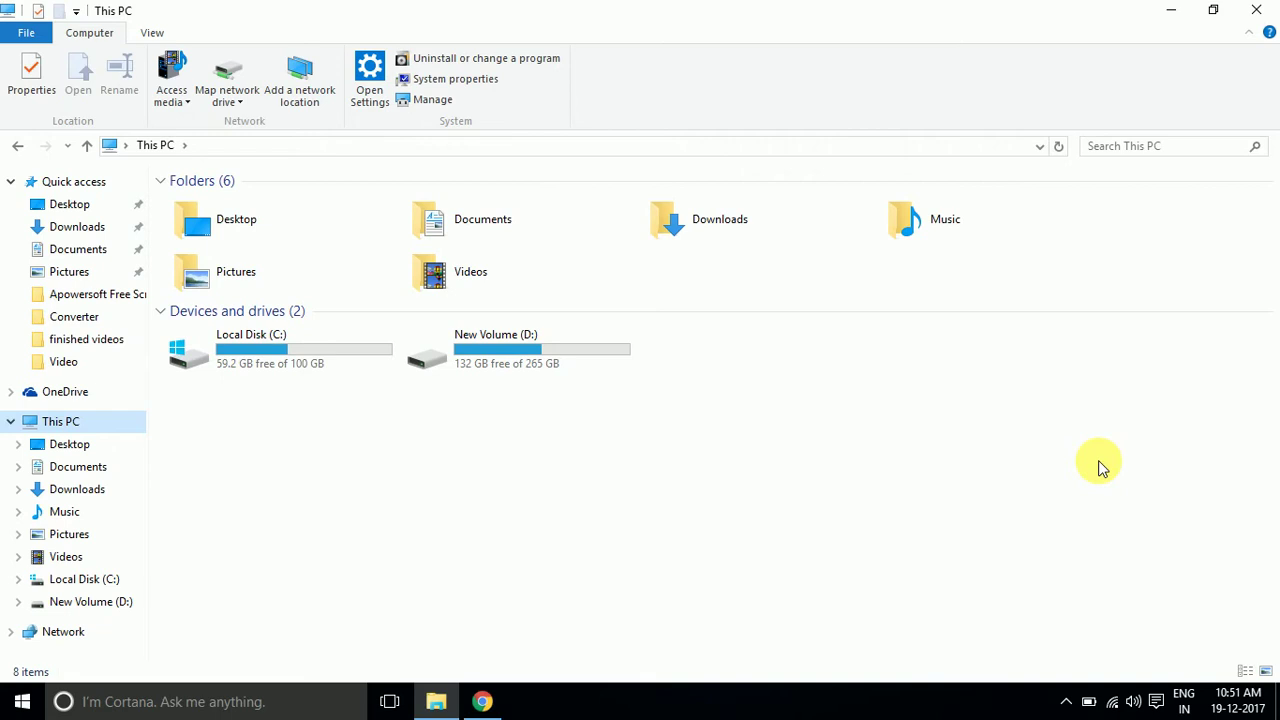
- Show the desktop by hiding all open windows at once, and refresh it
{"action": "key", "text": "super+d"}
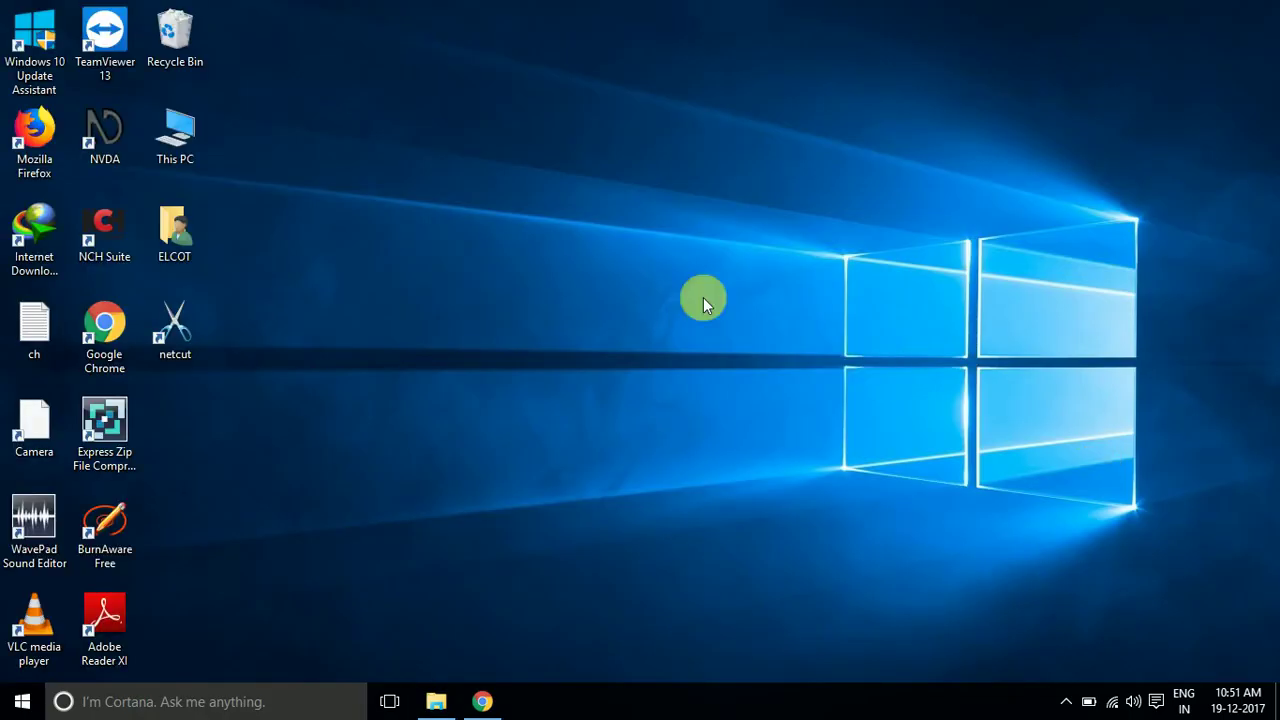
{"action": "right_click", "coordinate": [553, 190]}
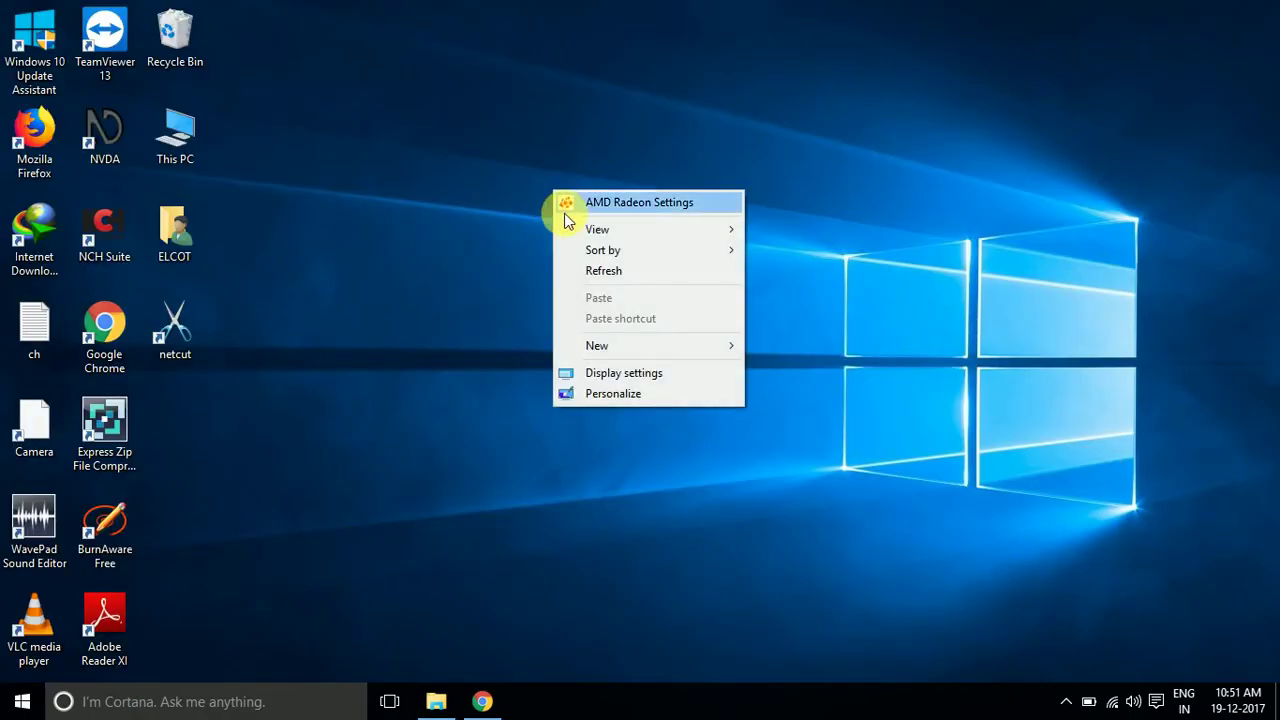
{"action": "left_click", "coordinate": [603, 271]}
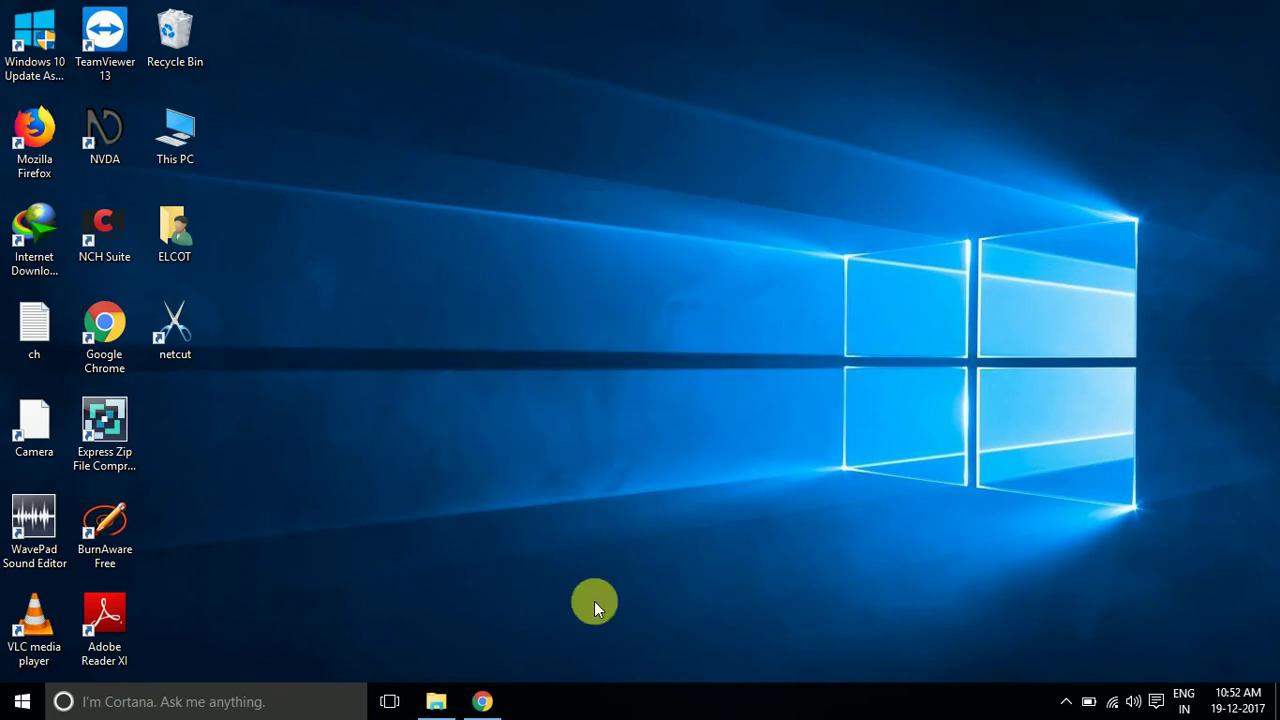
- Restore and minimize the Chrome window, maximize it to full screen and minimize it again
{"action": "left_click", "coordinate": [484, 703]}
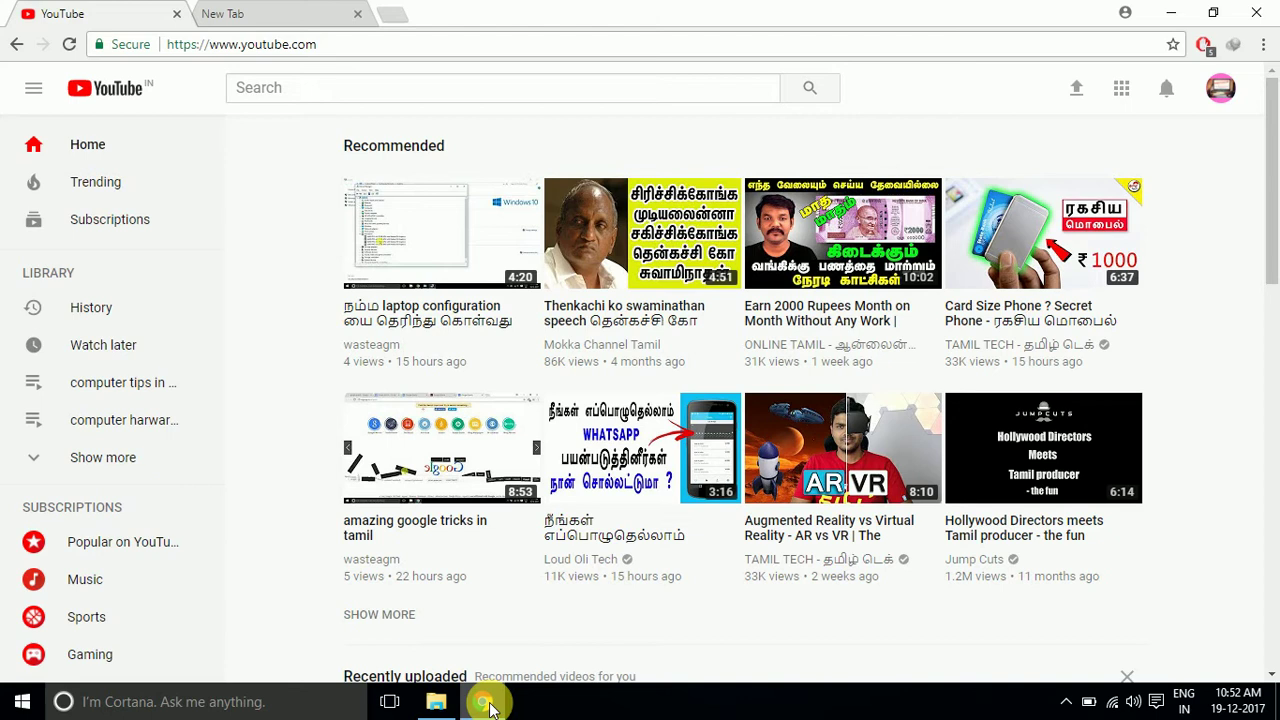
{"action": "left_click", "coordinate": [486, 703]}
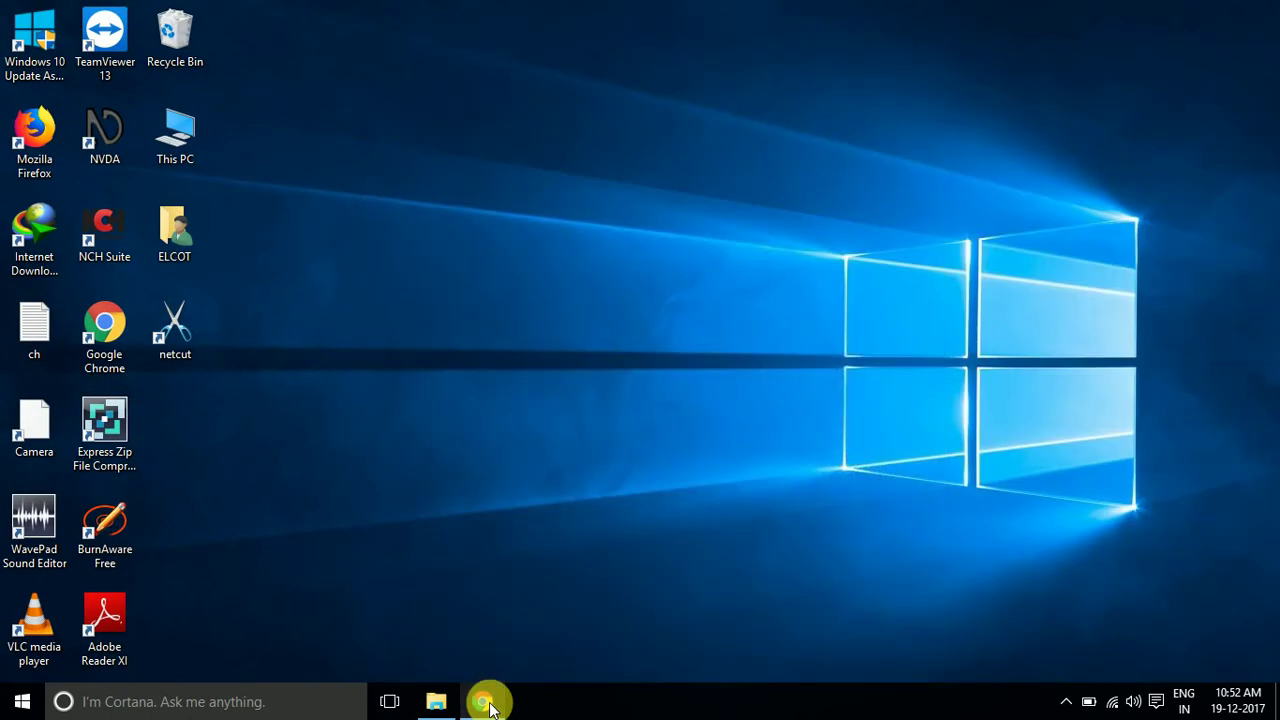
{"action": "left_click", "coordinate": [486, 703]}
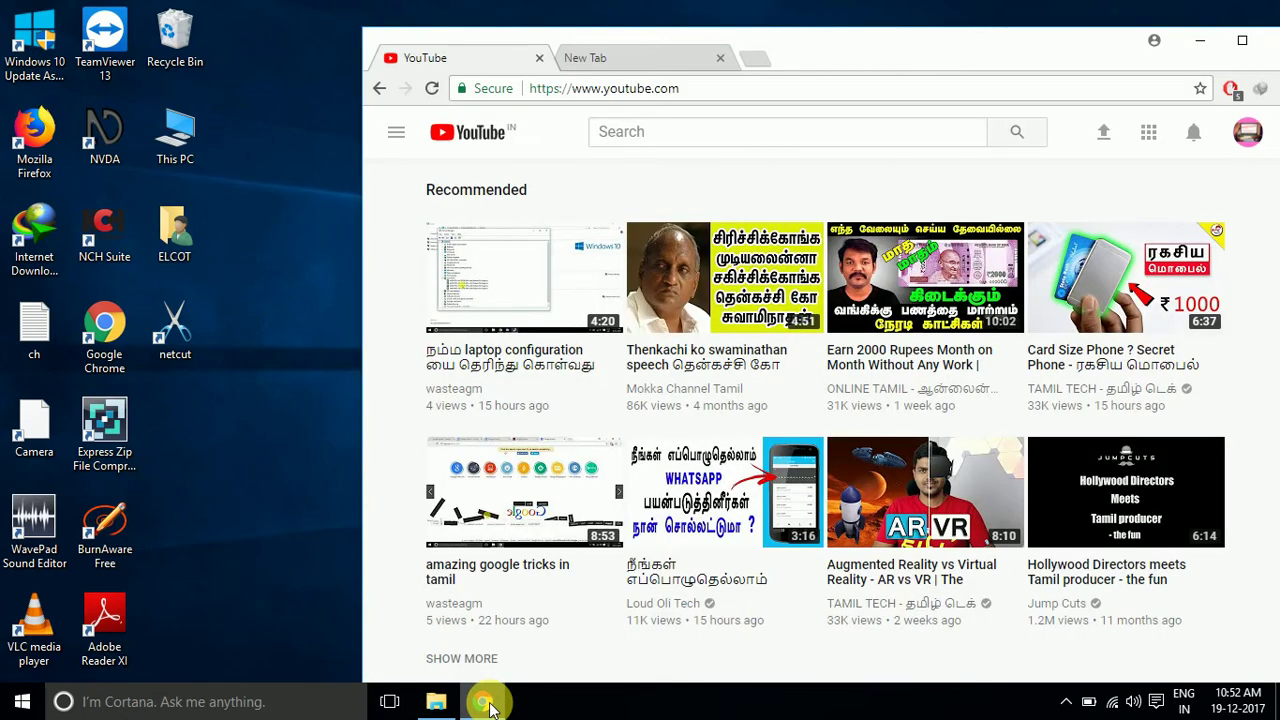
{"action": "key", "text": "super+Up"}
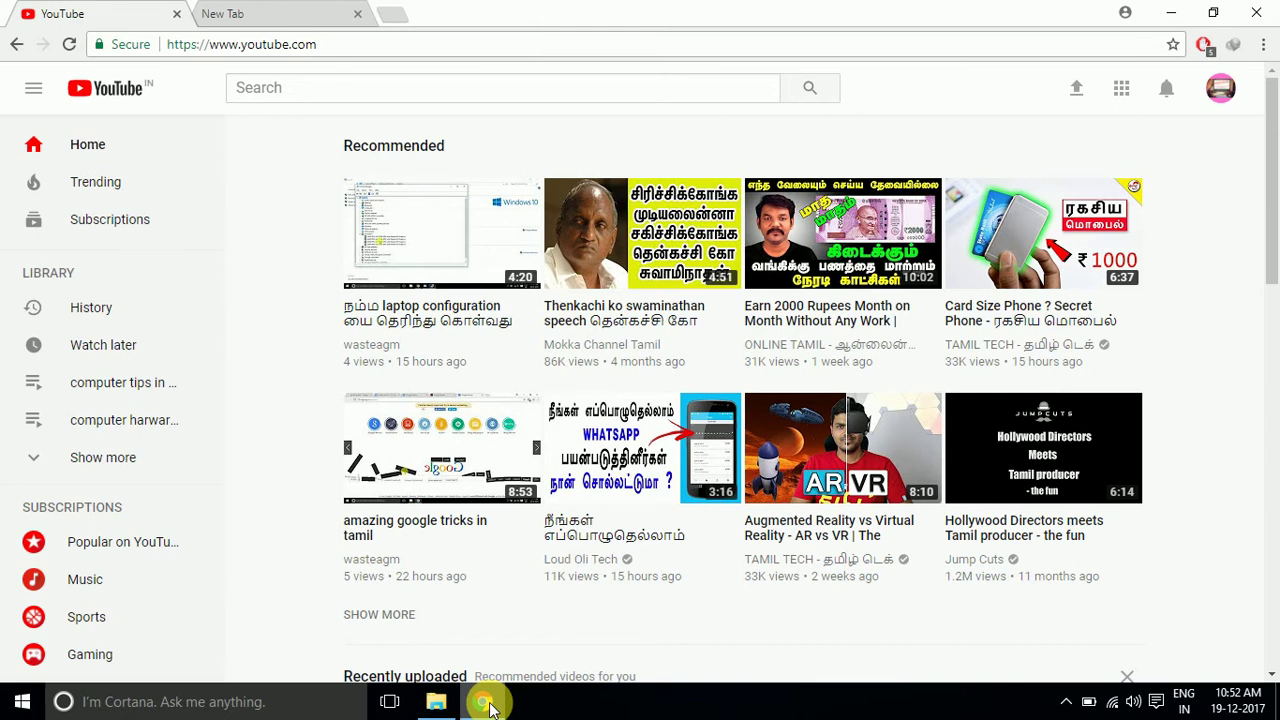
{"action": "key", "text": "super+Down"}
{"action": "key", "text": "super+Down"}
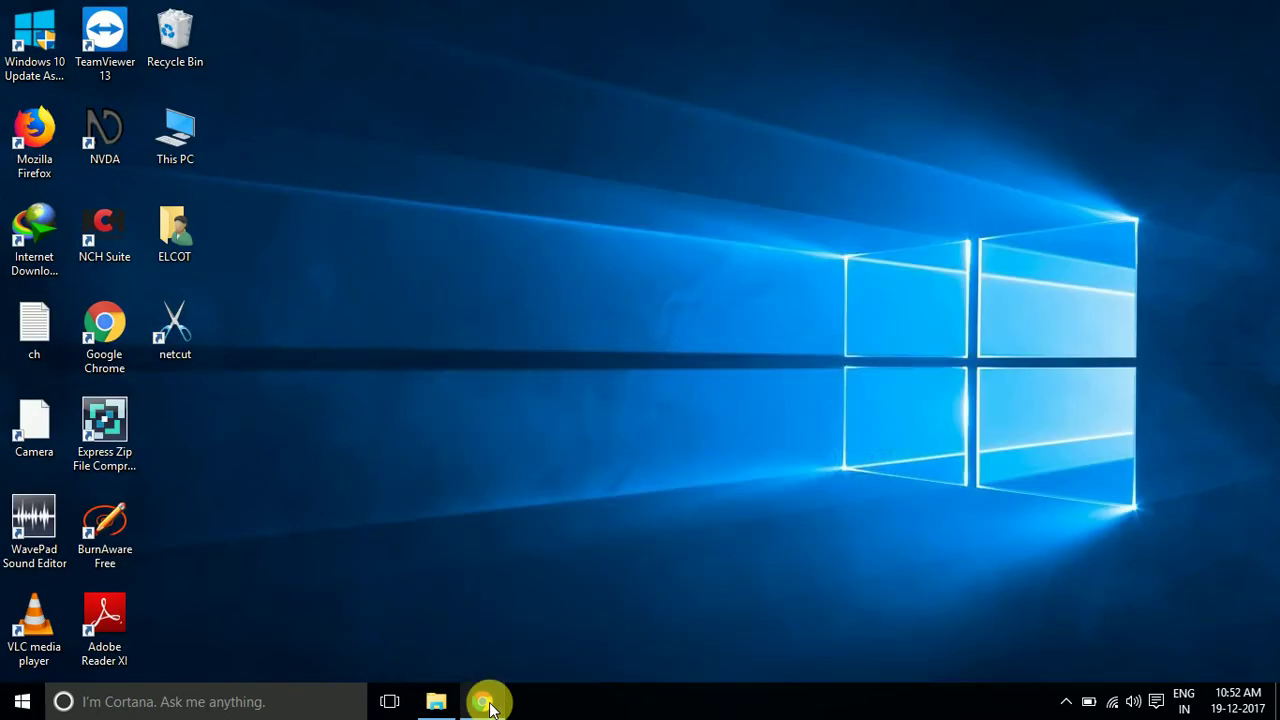
- Restore the Chrome window, snap it to the left and right halves of the screen, and maximize it
{"action": "left_click", "coordinate": [486, 704]}
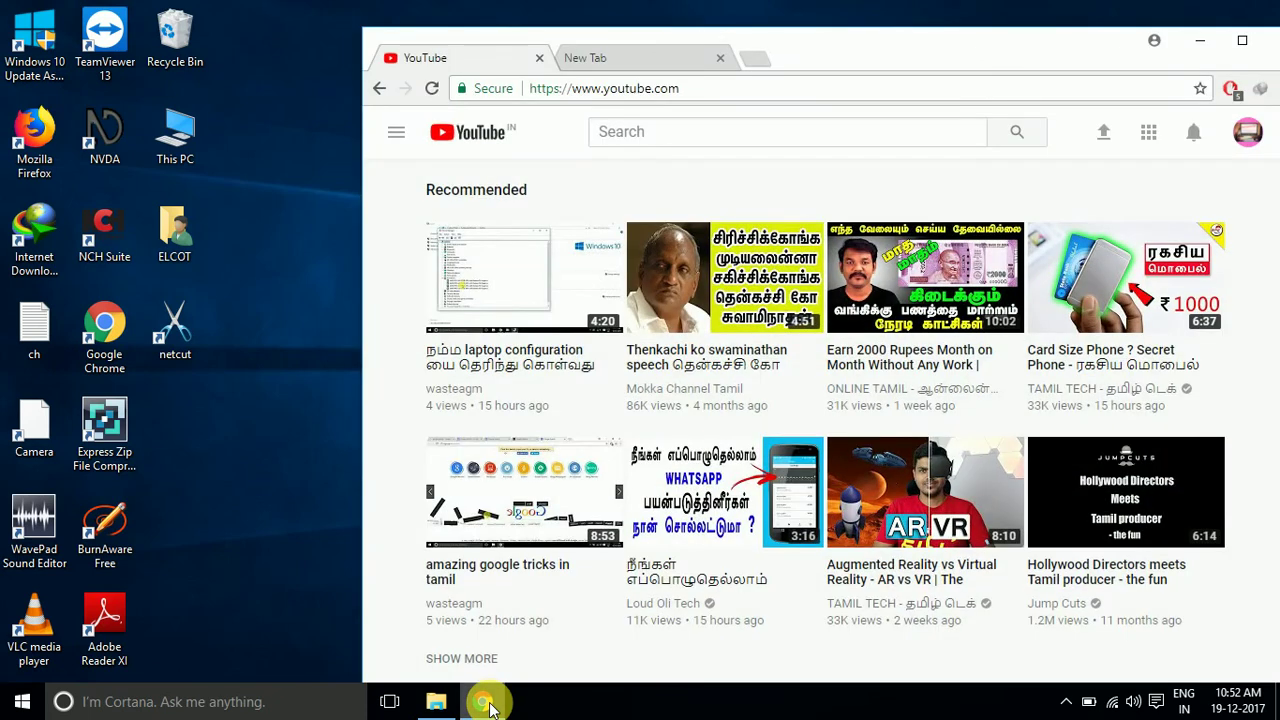
{"action": "key", "text": "super+Left"}
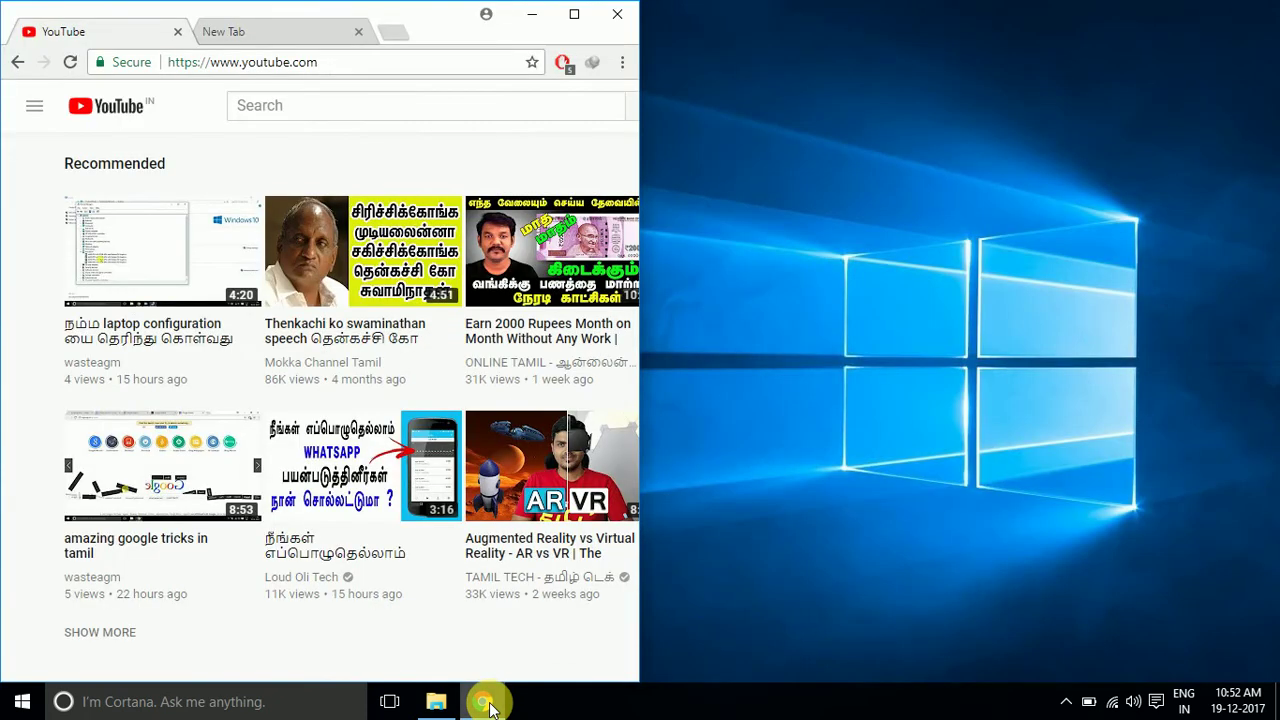
{"action": "key", "text": "super+Right"}
{"action": "key", "text": "super+Right"}
{"action": "key", "text": "super+Left"}
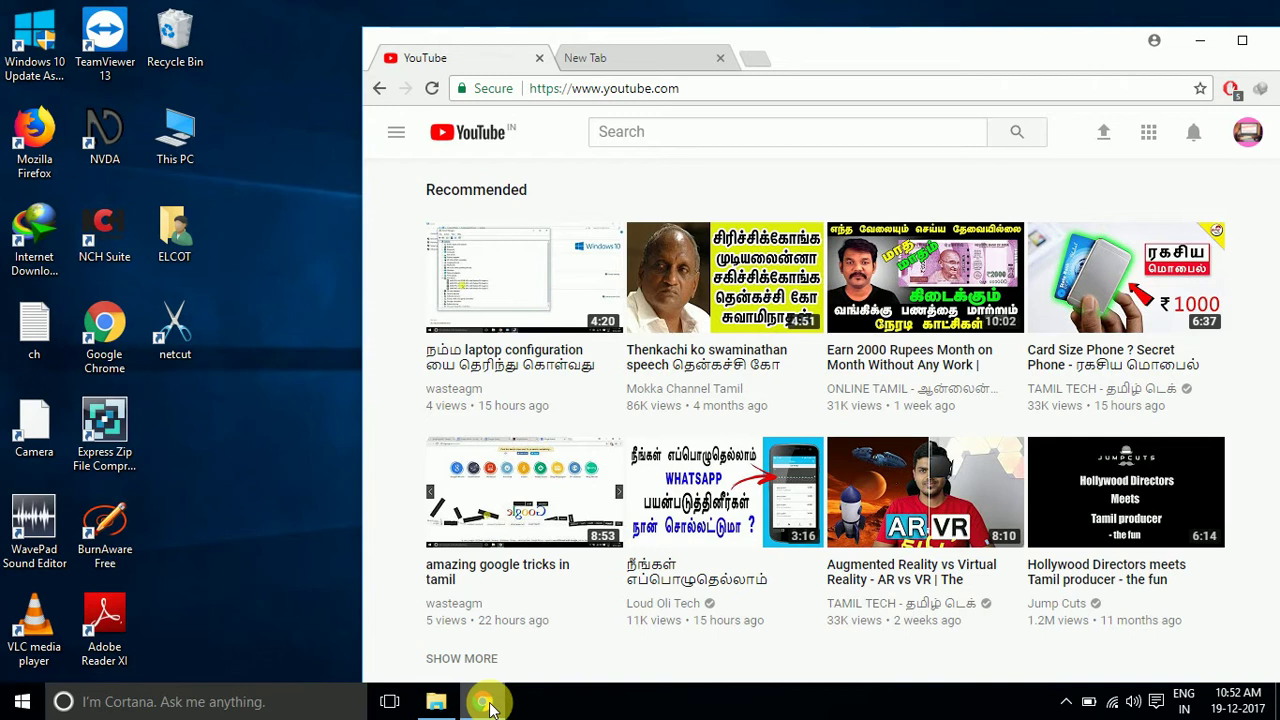
{"action": "key", "text": "super+Right"}
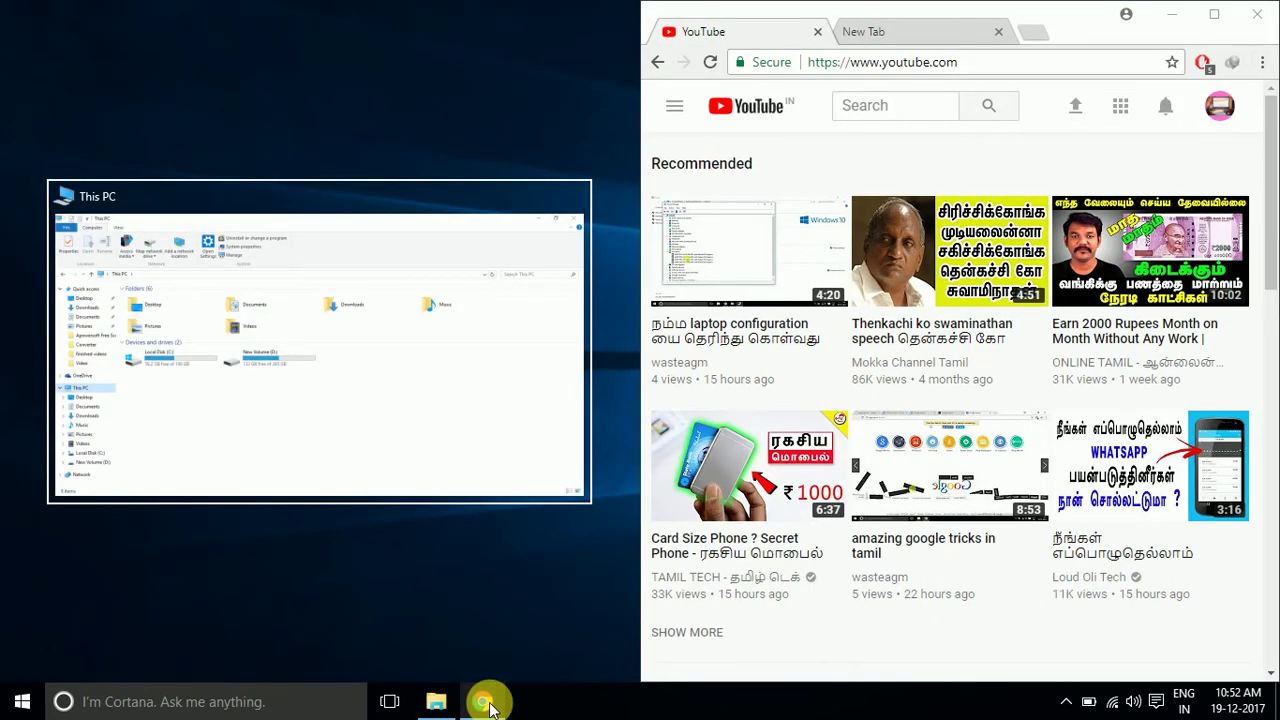
{"action": "left_click", "coordinate": [1080, 40]}
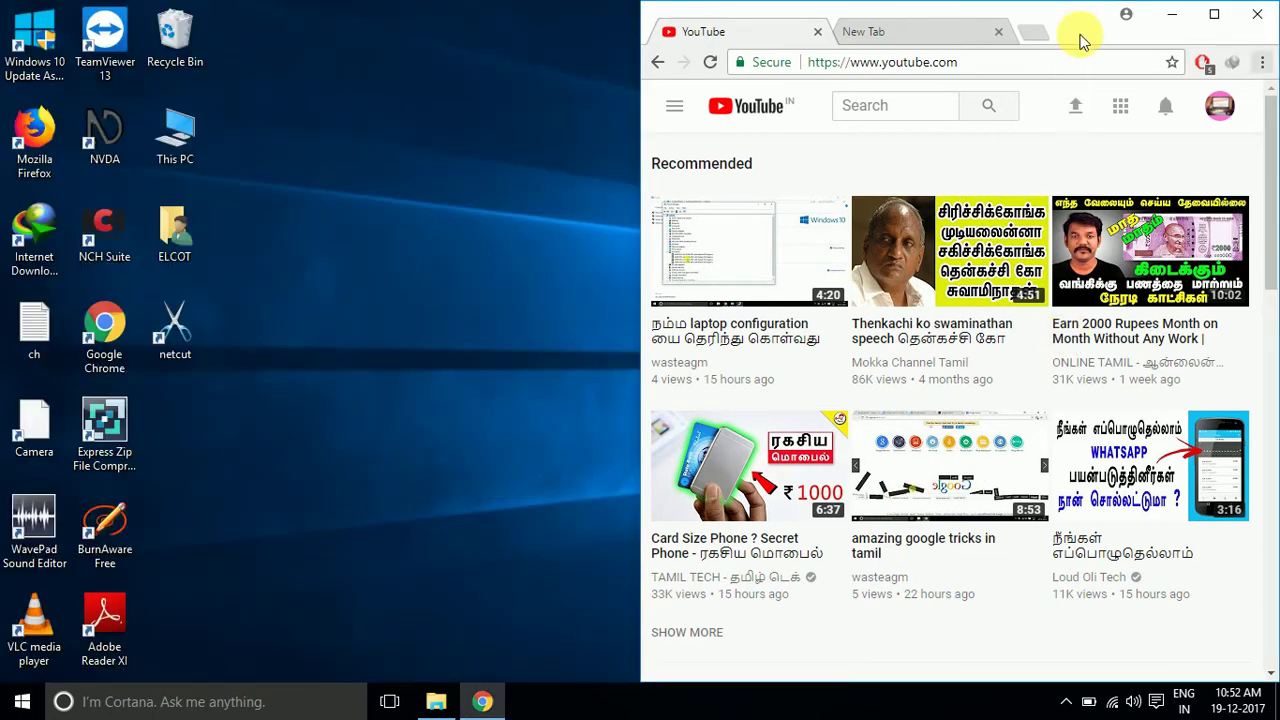
{"action": "left_click", "coordinate": [1214, 18]}
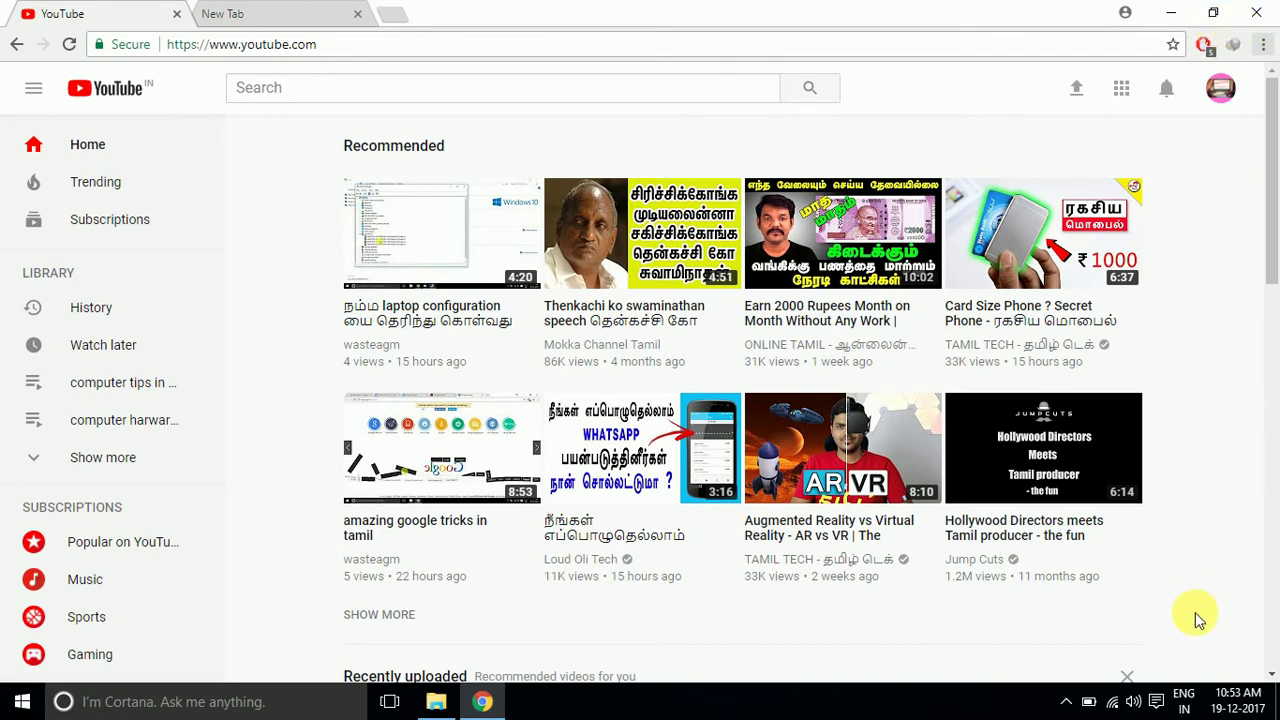
- Open the Action Center to view its notifications and quick actions, dismiss it, and repeat once
{"action": "left_click", "coordinate": [1160, 700]}
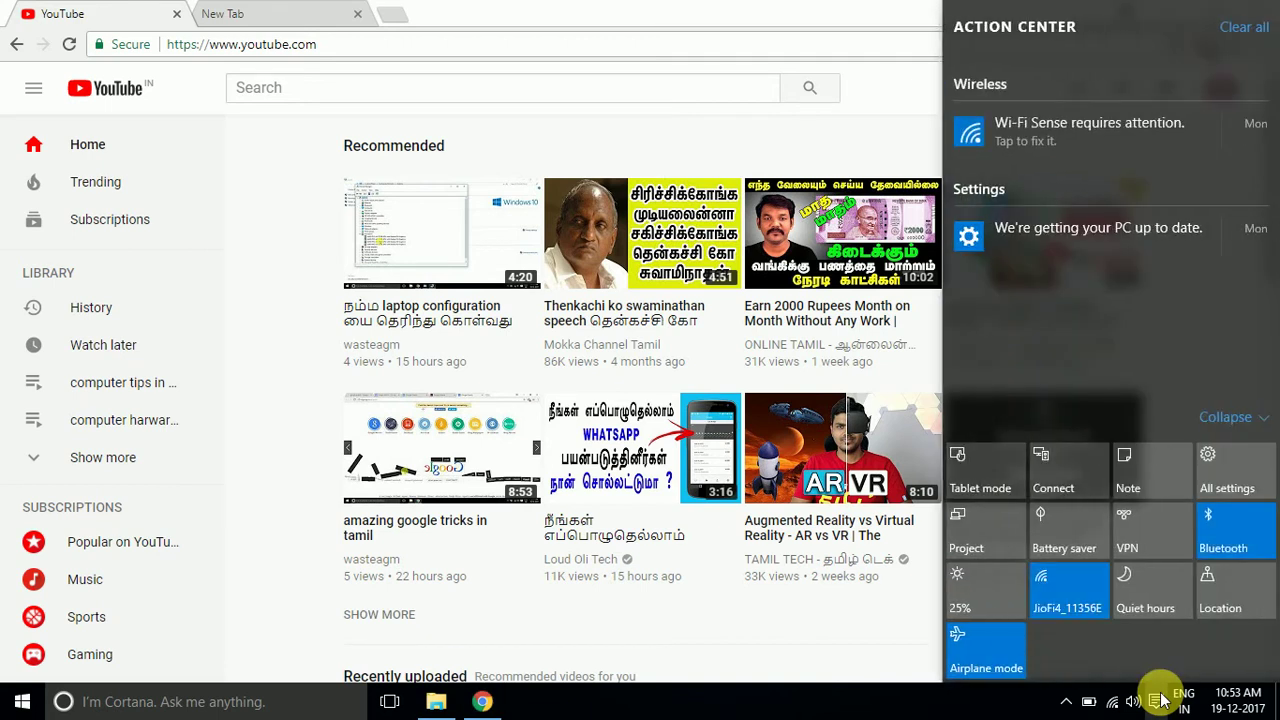
{"action": "left_click", "coordinate": [897, 82]}
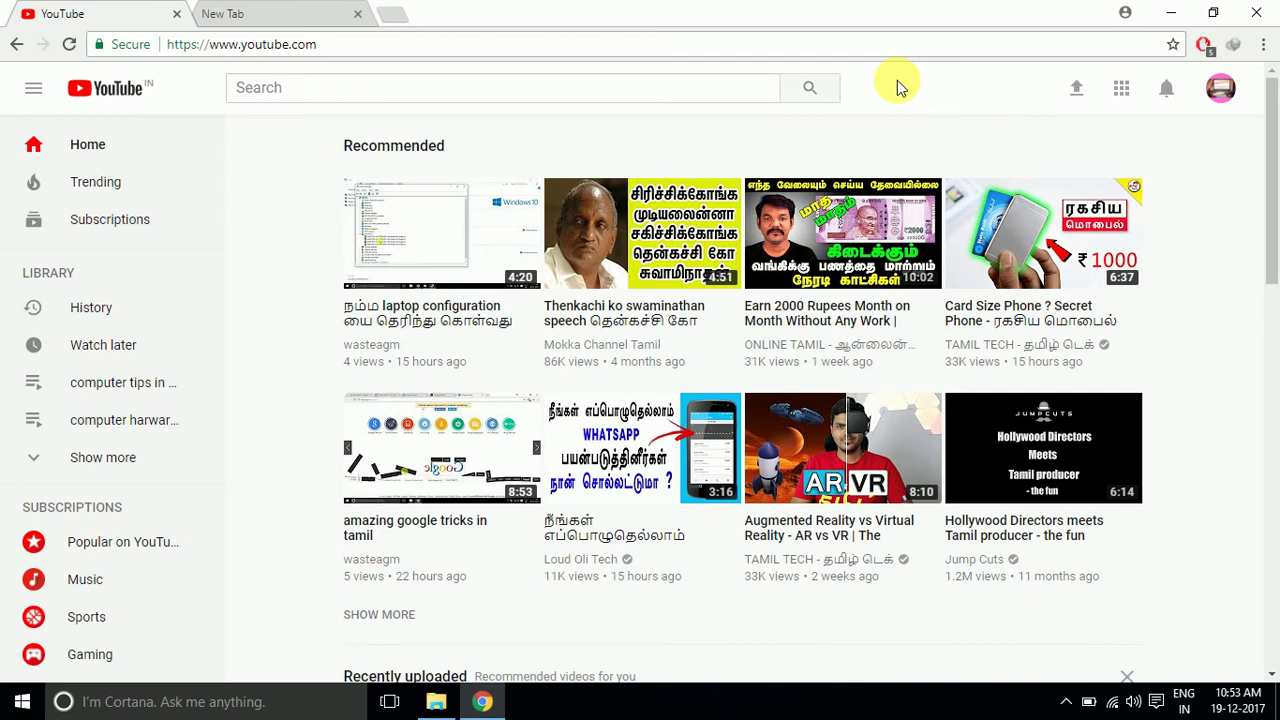
{"action": "key", "text": "super+a"}
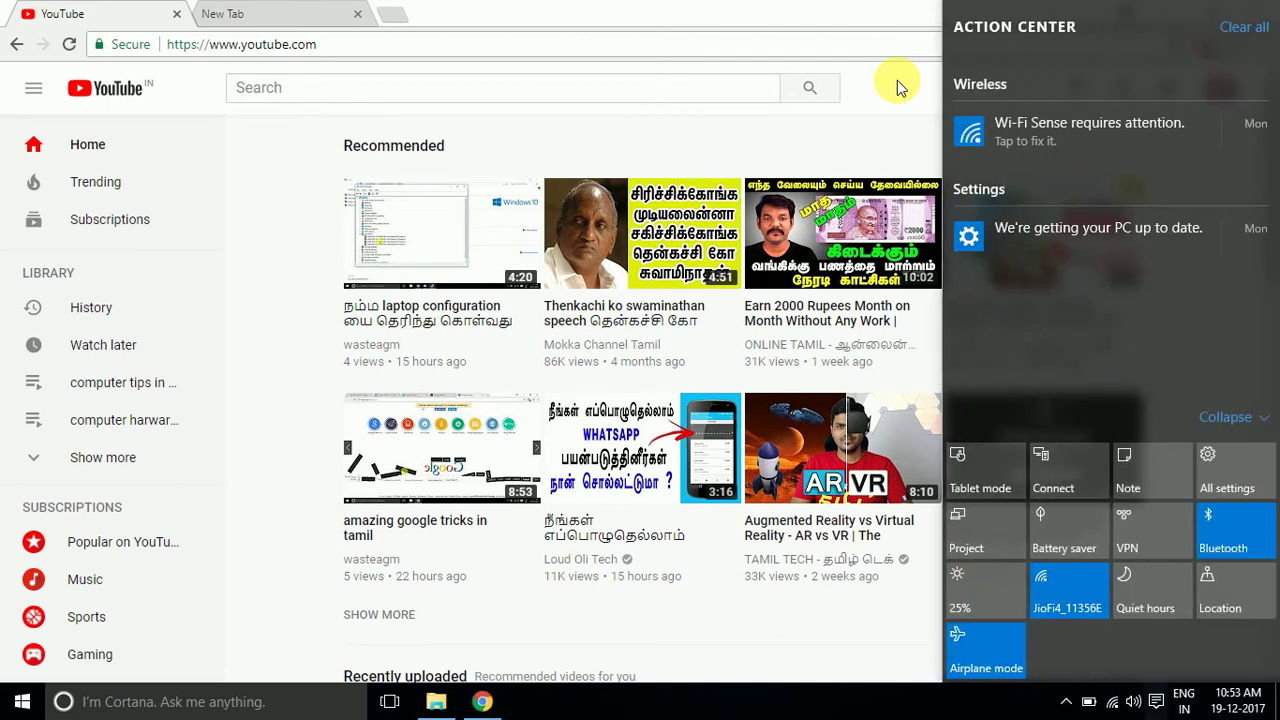
{"action": "left_click", "coordinate": [728, 14]}
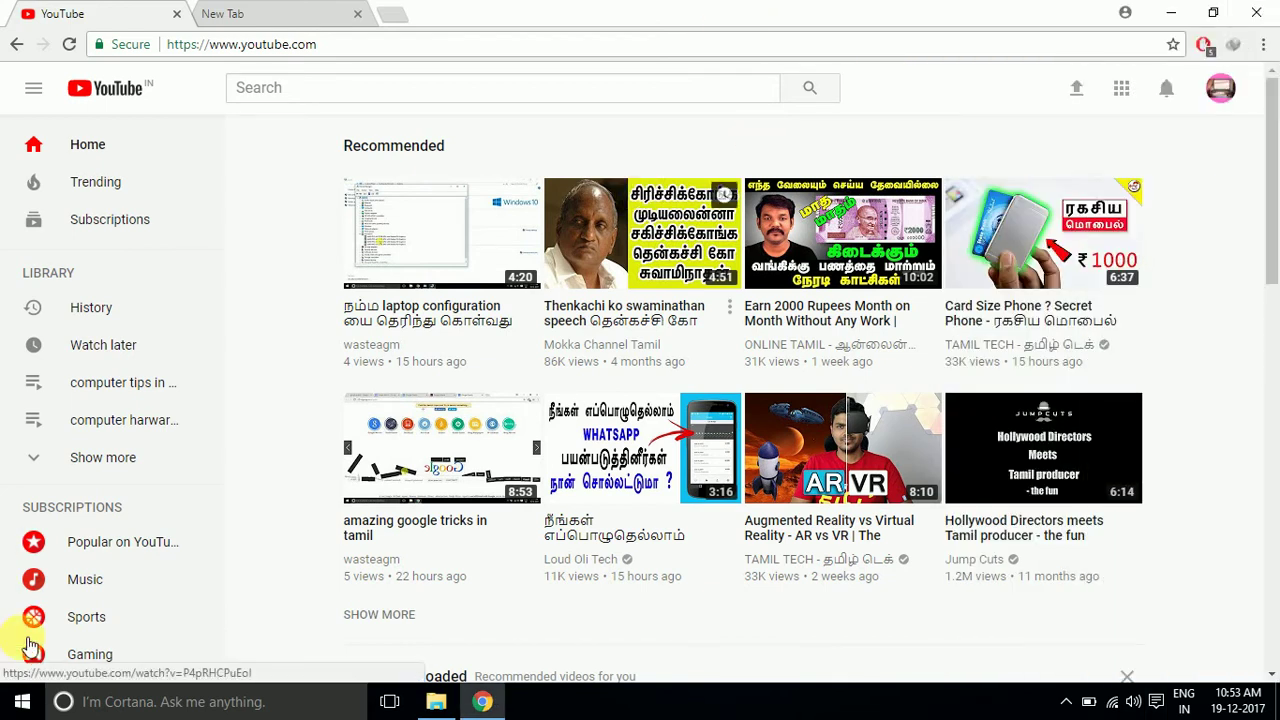
- View the Start menu, dismiss it, and bring up the quick link menu of system tools
{"action": "left_click", "coordinate": [28, 710]}
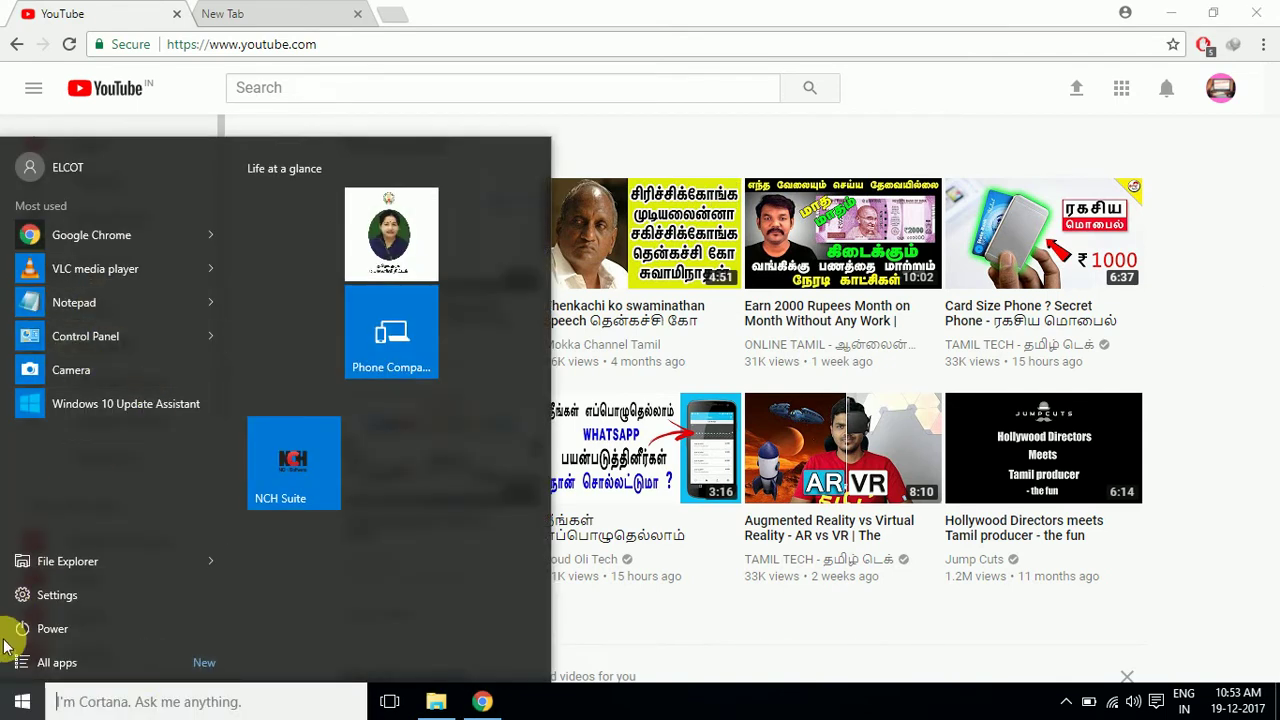
{"action": "left_click", "coordinate": [966, 97]}
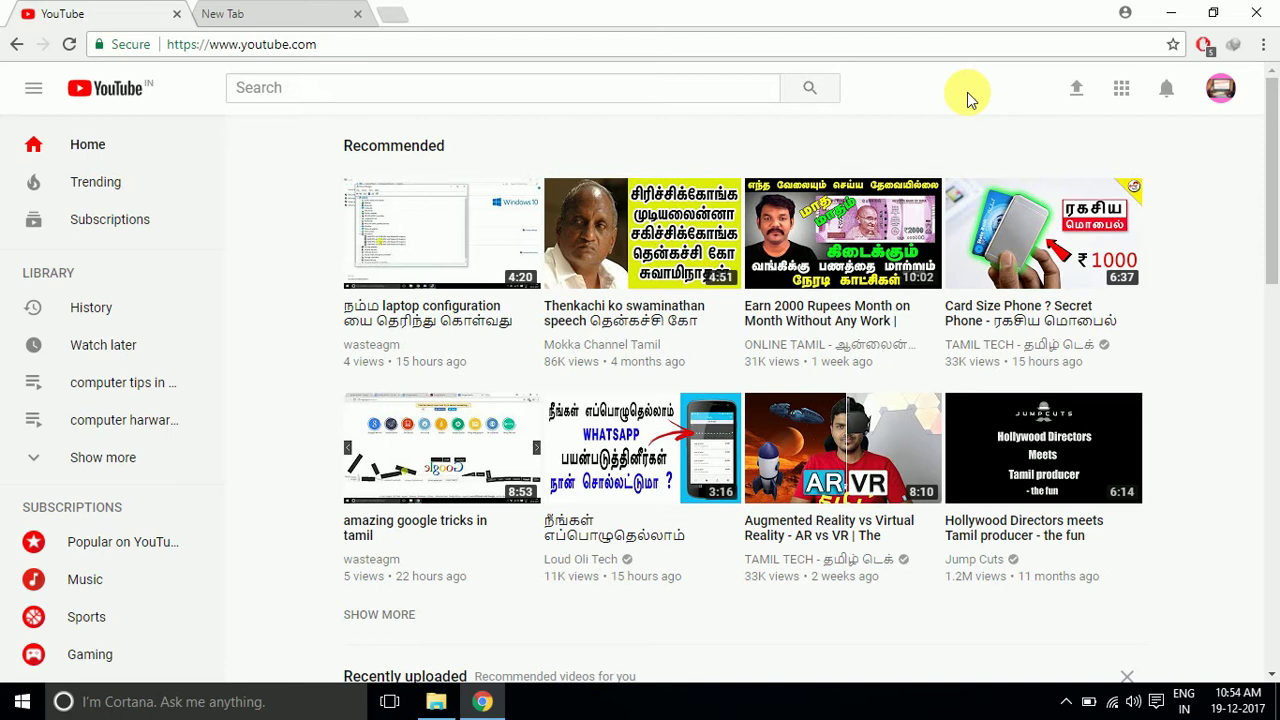
{"action": "key", "text": "super+x"}
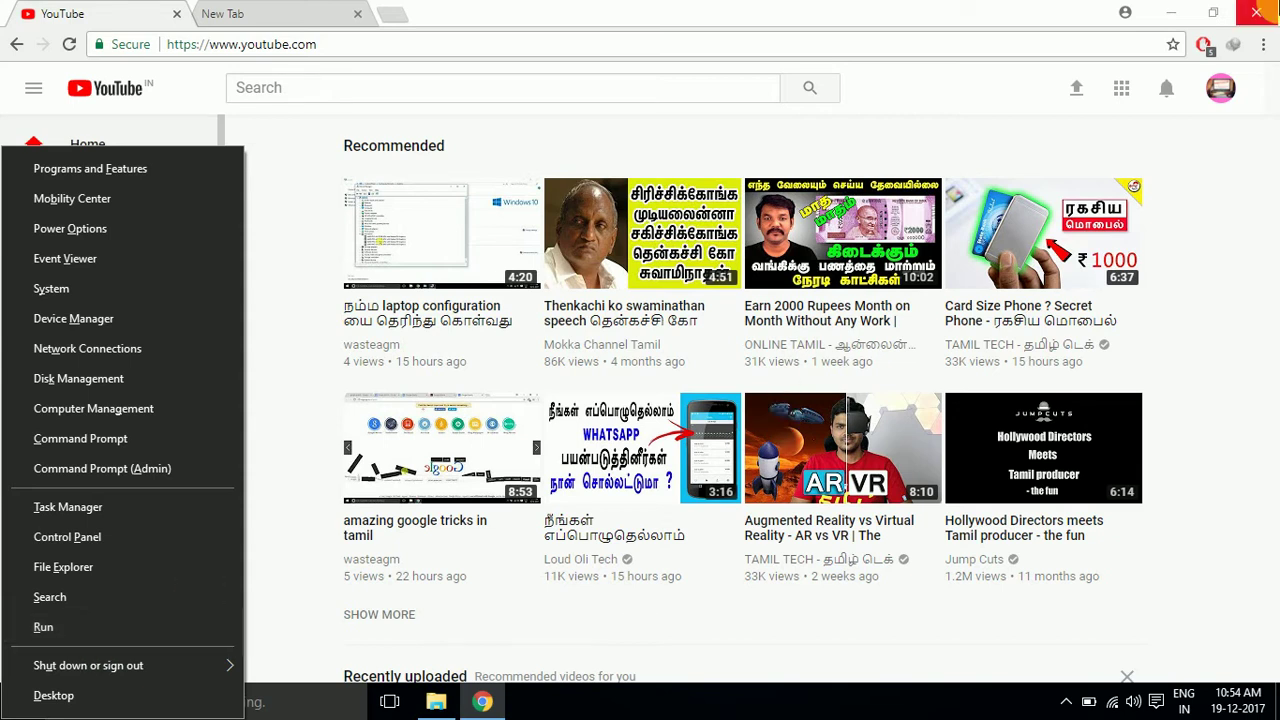
- Dismiss the quick link menu, minimize Chrome and refresh the desktop
{"action": "left_click", "coordinate": [1172, 10]}
{"action": "left_click", "coordinate": [1172, 10]}
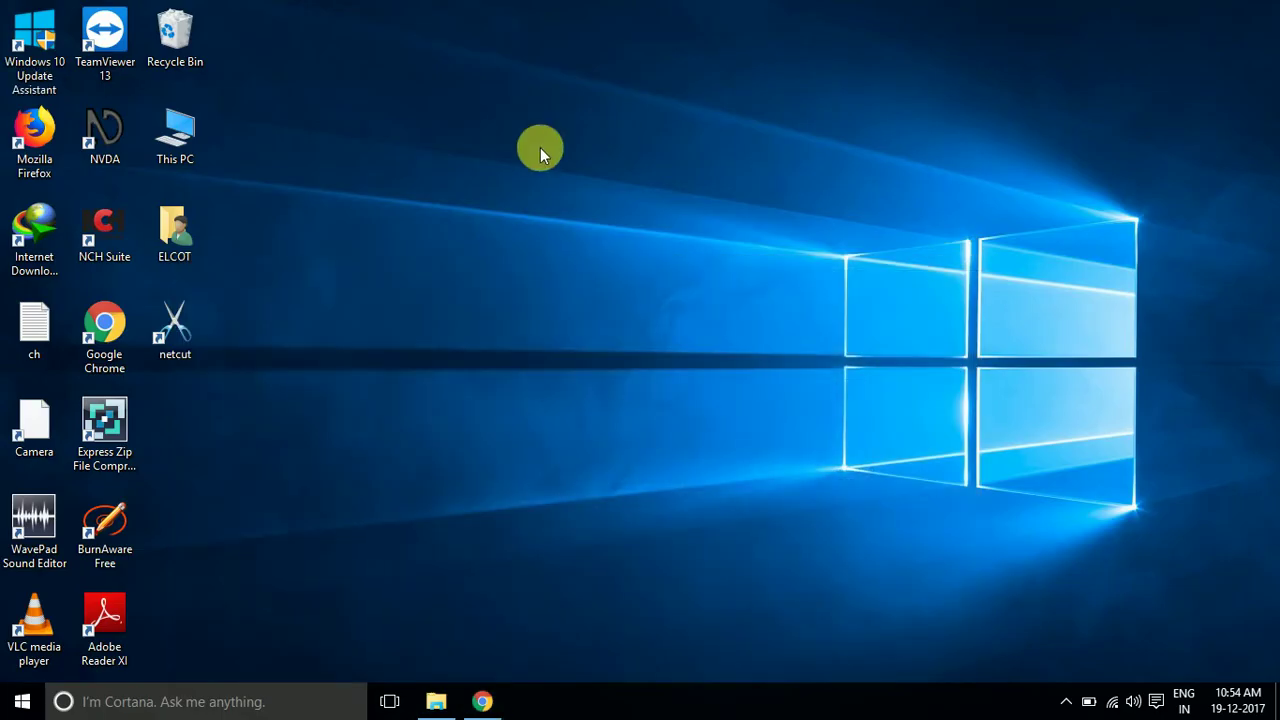
{"action": "right_click", "coordinate": [540, 147]}
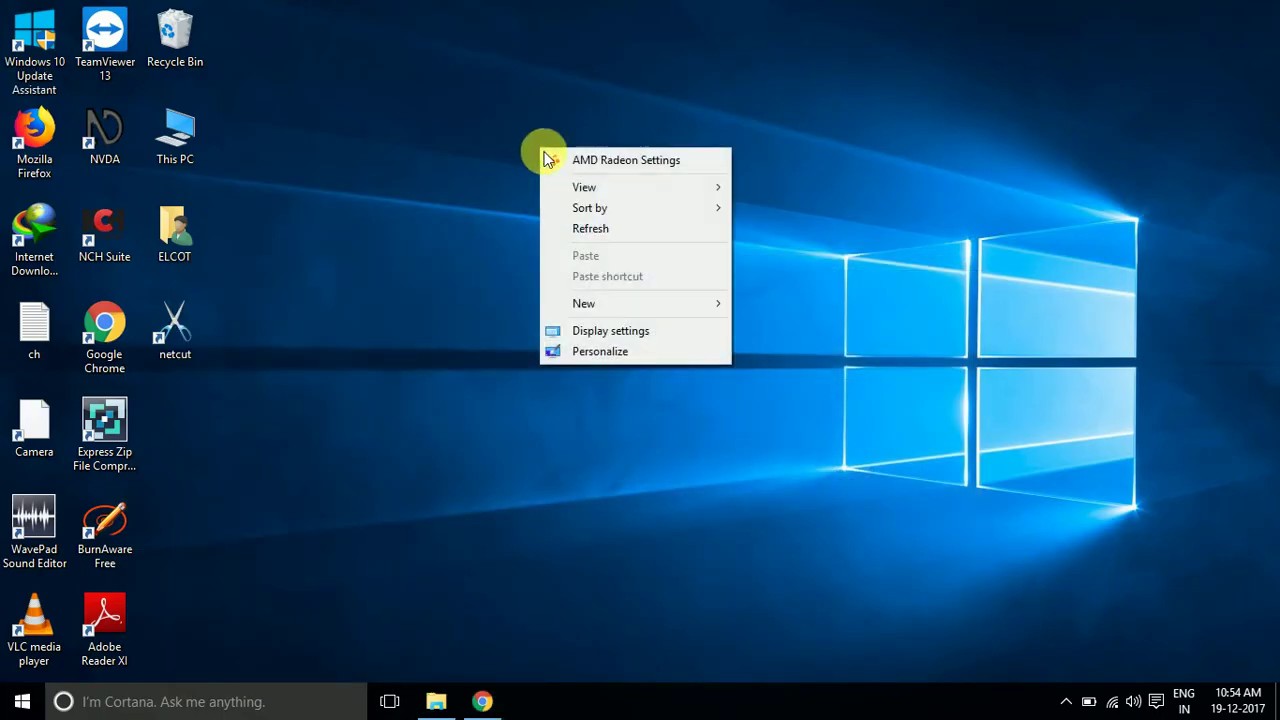
{"action": "left_click", "coordinate": [599, 228]}
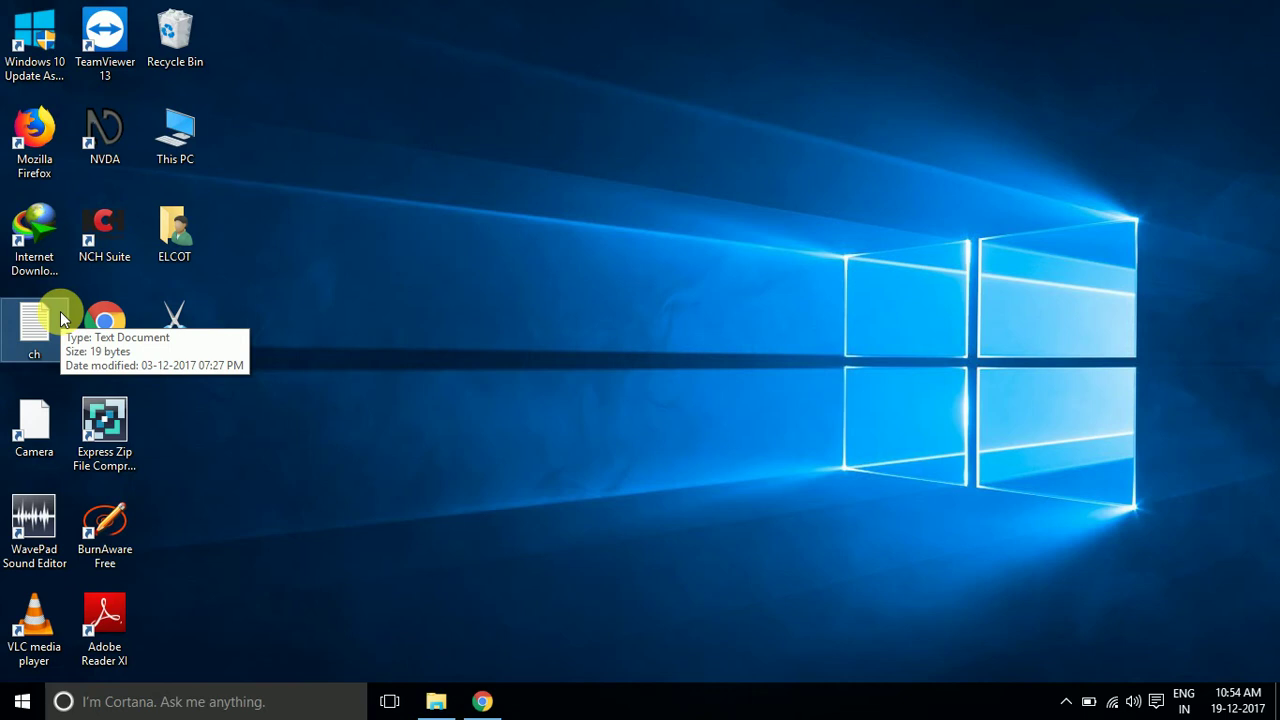
- Duplicate the ch text file onto an empty area of the desktop and check the copy and the original in Notepad
{"action": "left_click_drag", "start_coordinate": [60, 311], "coordinate": [427, 357]}
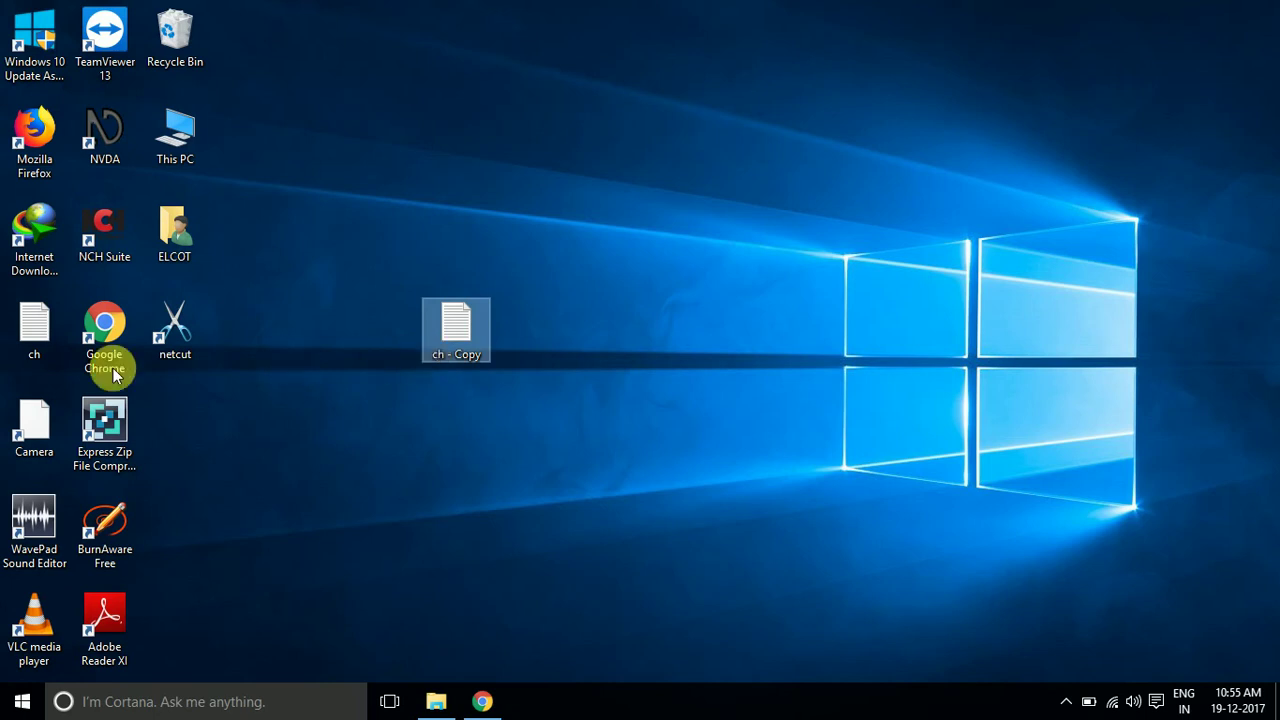
{"action": "double_click", "coordinate": [20, 345]}
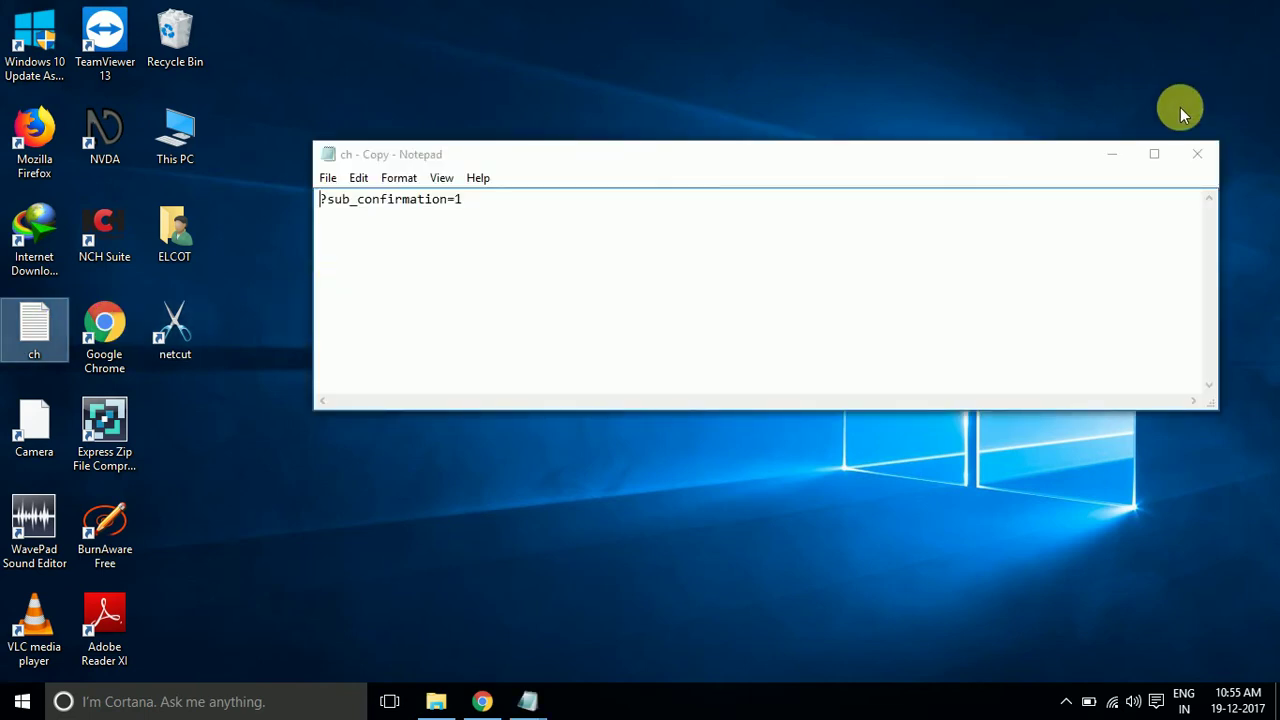
{"action": "left_click", "coordinate": [1209, 156]}
{"action": "left_click", "coordinate": [1209, 152]}
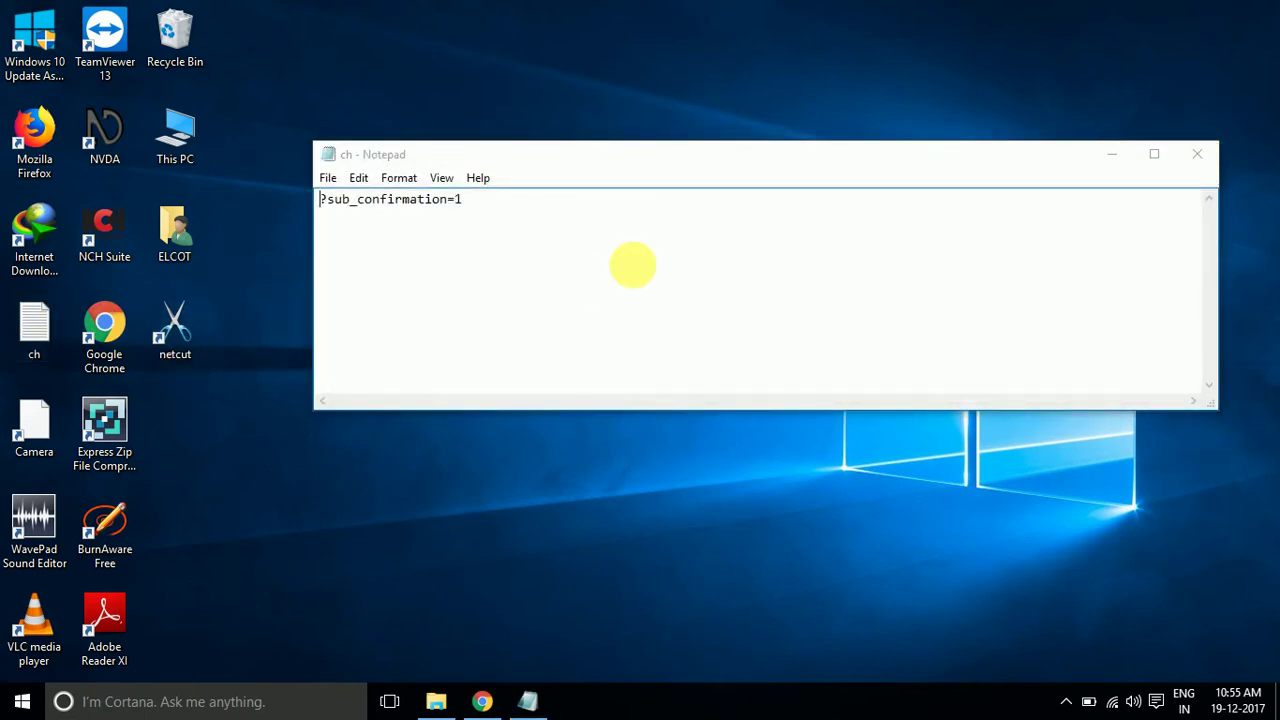
- Close the ch Notepad window and duplicate the ch and ch - Copy text files onto the desktop above the first copy
{"action": "left_click", "coordinate": [1197, 153]}
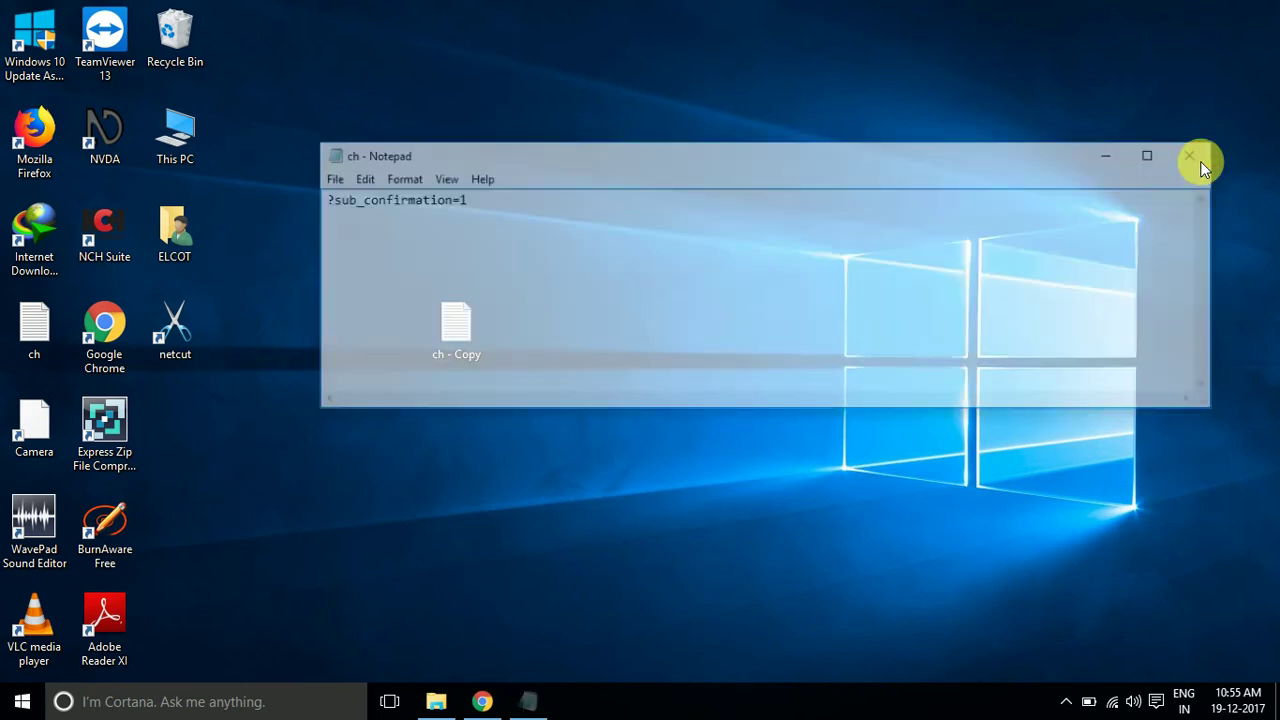
{"action": "left_click", "coordinate": [30, 333]}
{"action": "left_click_drag", "start_coordinate": [30, 333], "coordinate": [457, 230]}
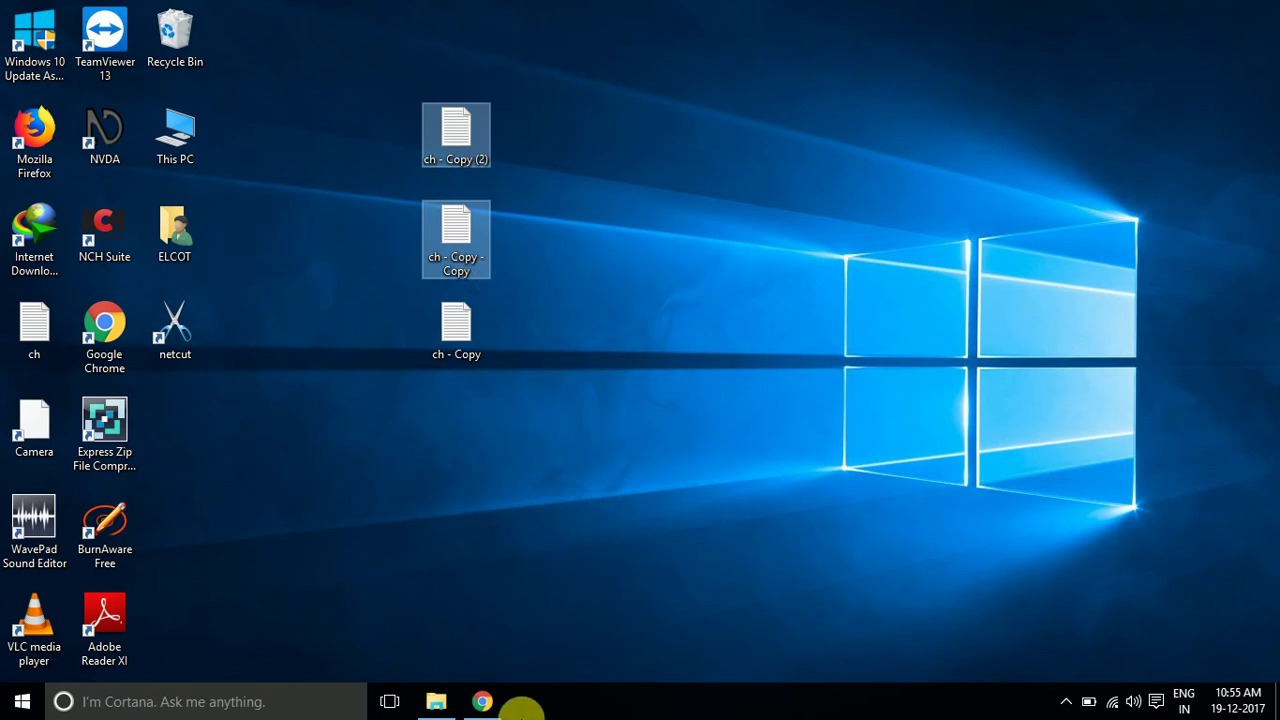
- Bring up Chrome, switch to File Explorer's This PC window, and minimize and restore that window twice
{"action": "left_click", "coordinate": [481, 704]}
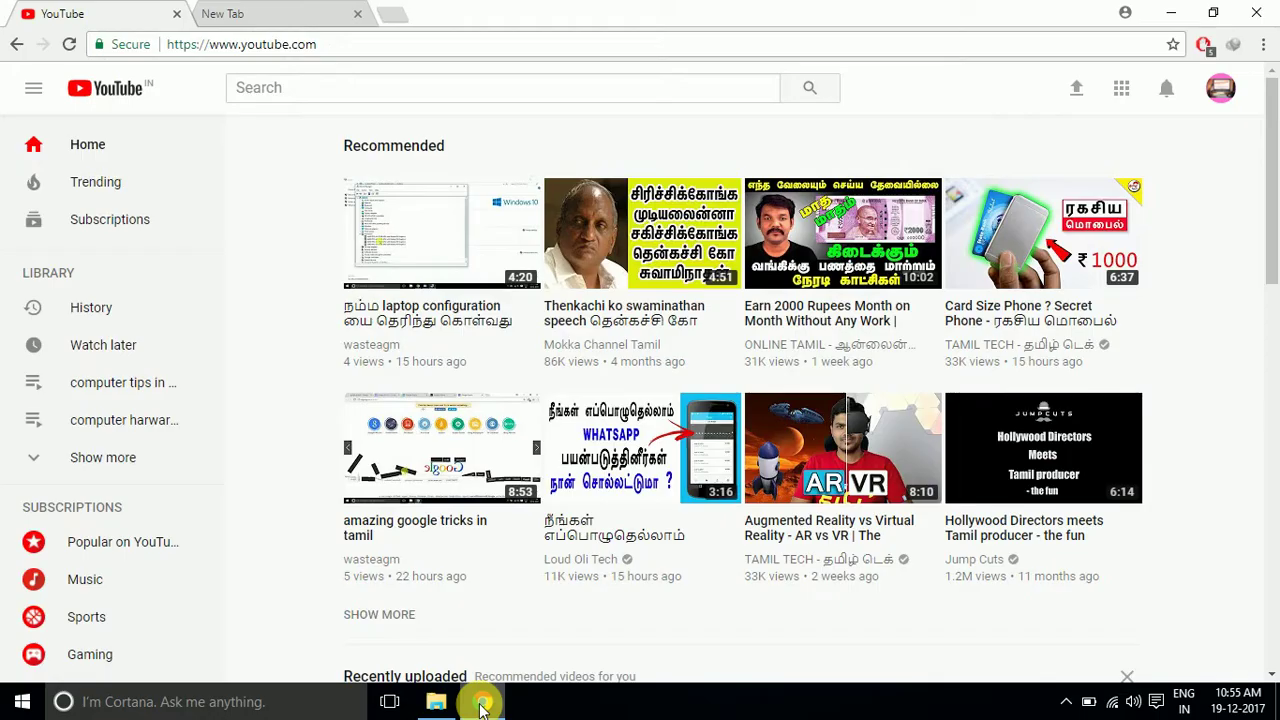
{"action": "left_click", "coordinate": [438, 704]}
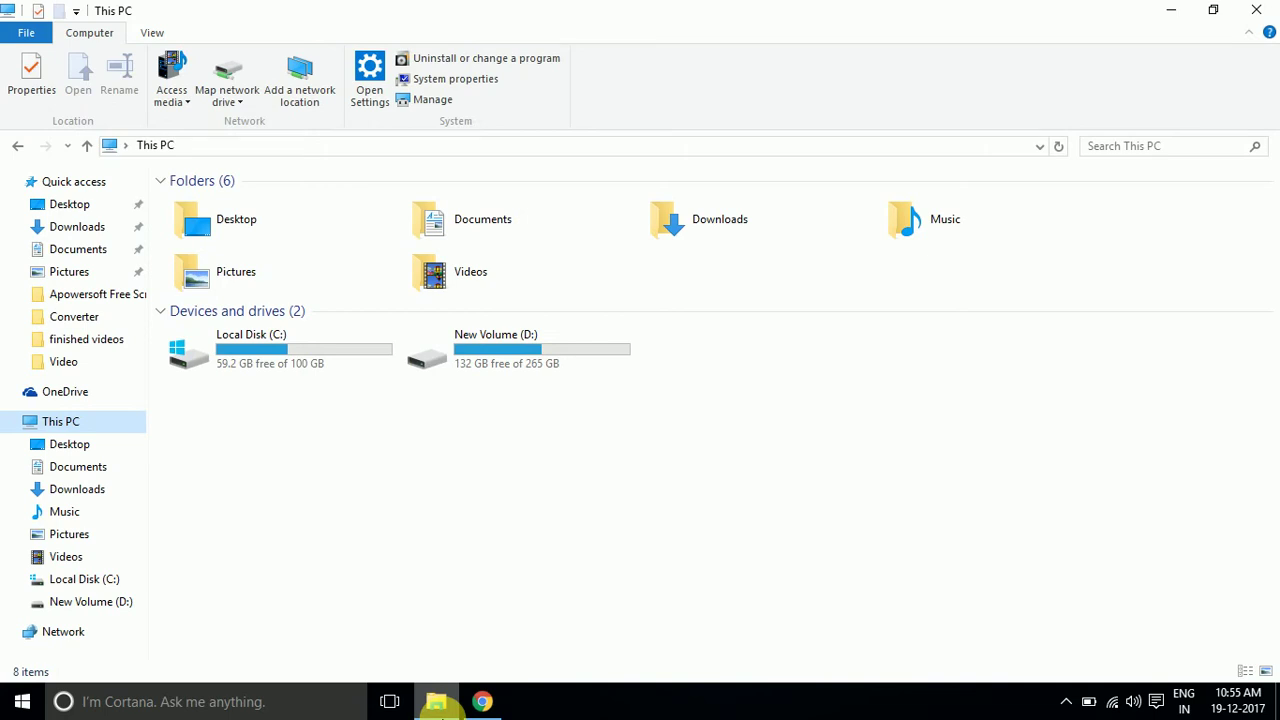
{"action": "left_click", "coordinate": [438, 704]}
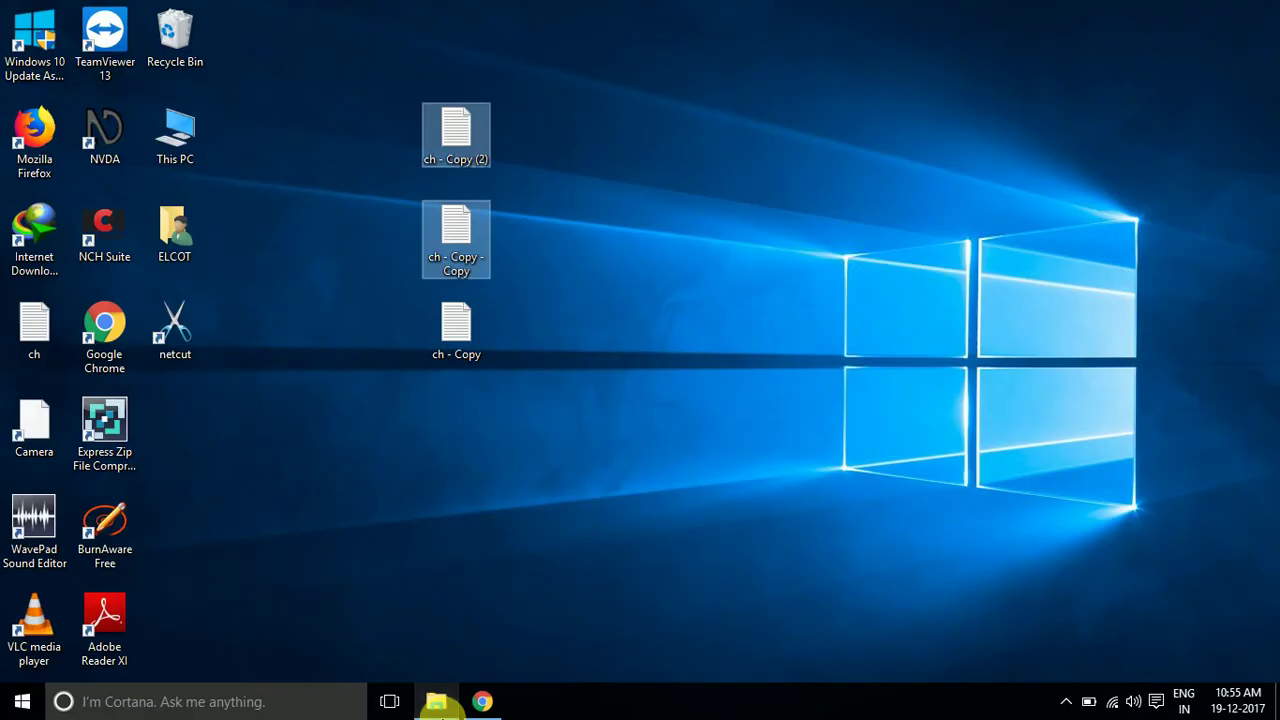
{"action": "left_click", "coordinate": [444, 703]}
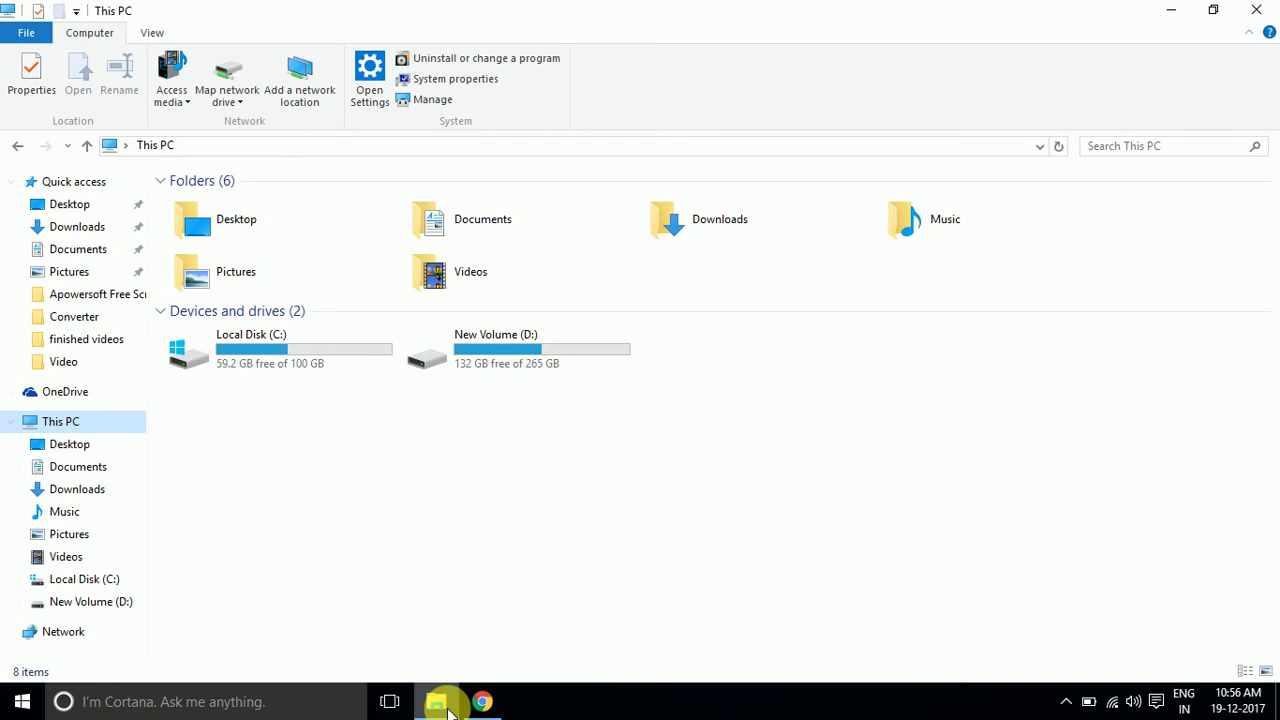
{"action": "left_click", "coordinate": [447, 708]}
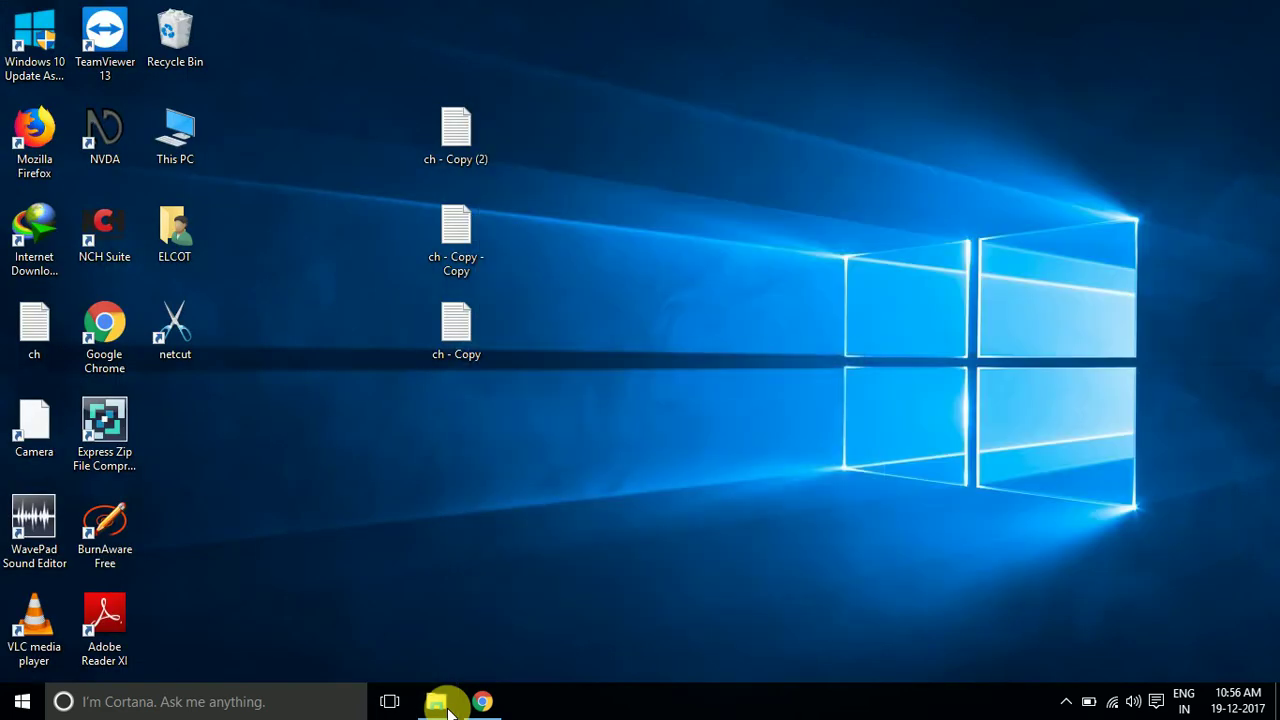
{"action": "left_click", "coordinate": [446, 706]}
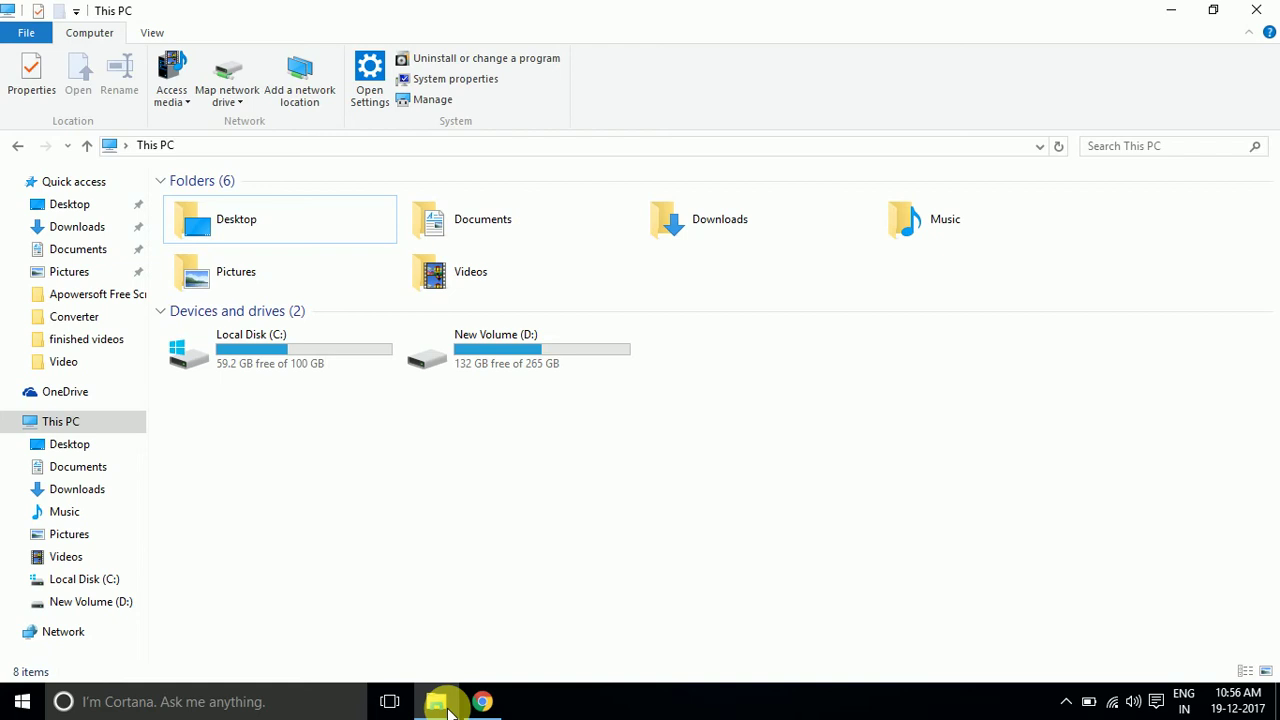
- View the Action Center and the quick link menu over the This PC window, dismissing each one
{"action": "key", "text": "super+a"}
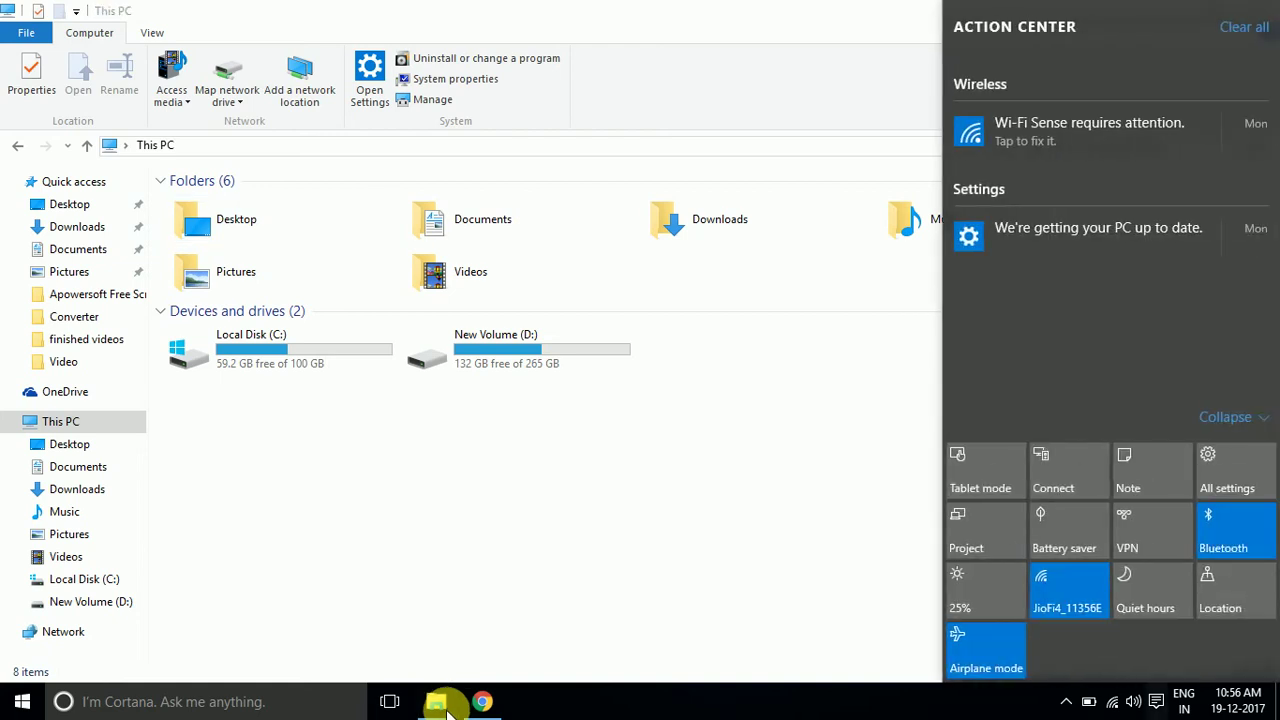
{"action": "left_click", "coordinate": [785, 390]}
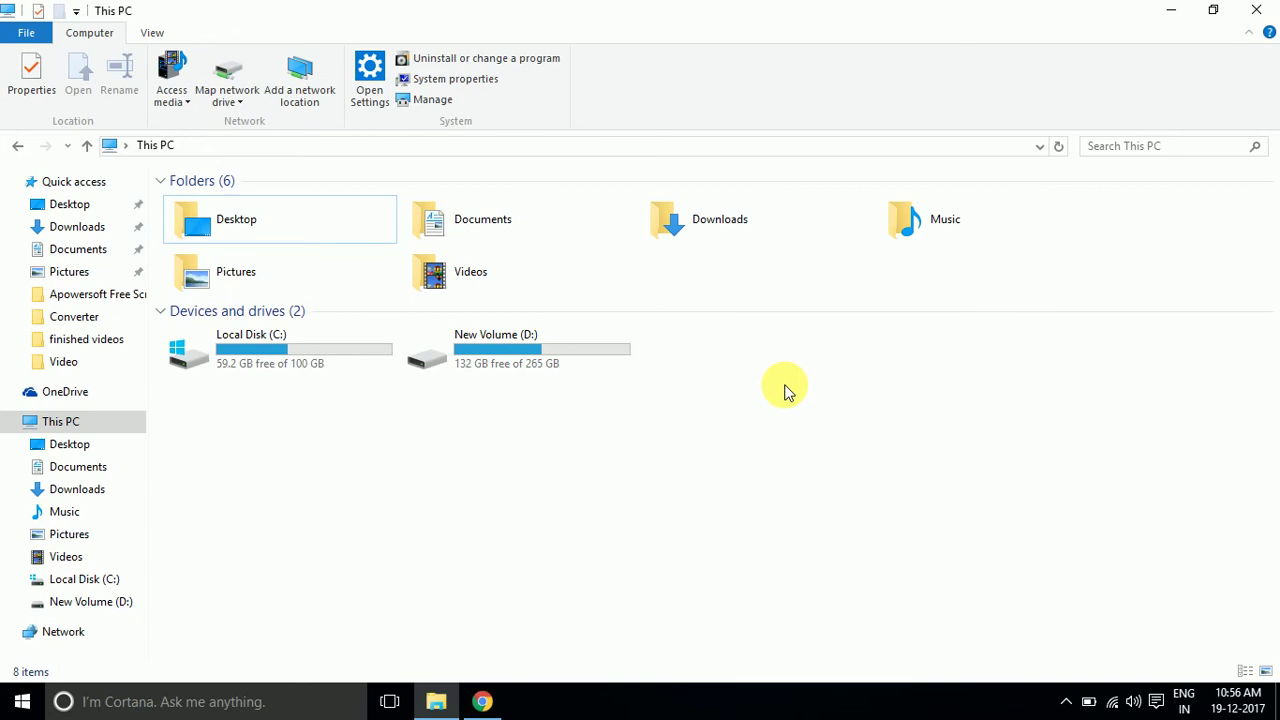
{"action": "key", "text": "super+x"}
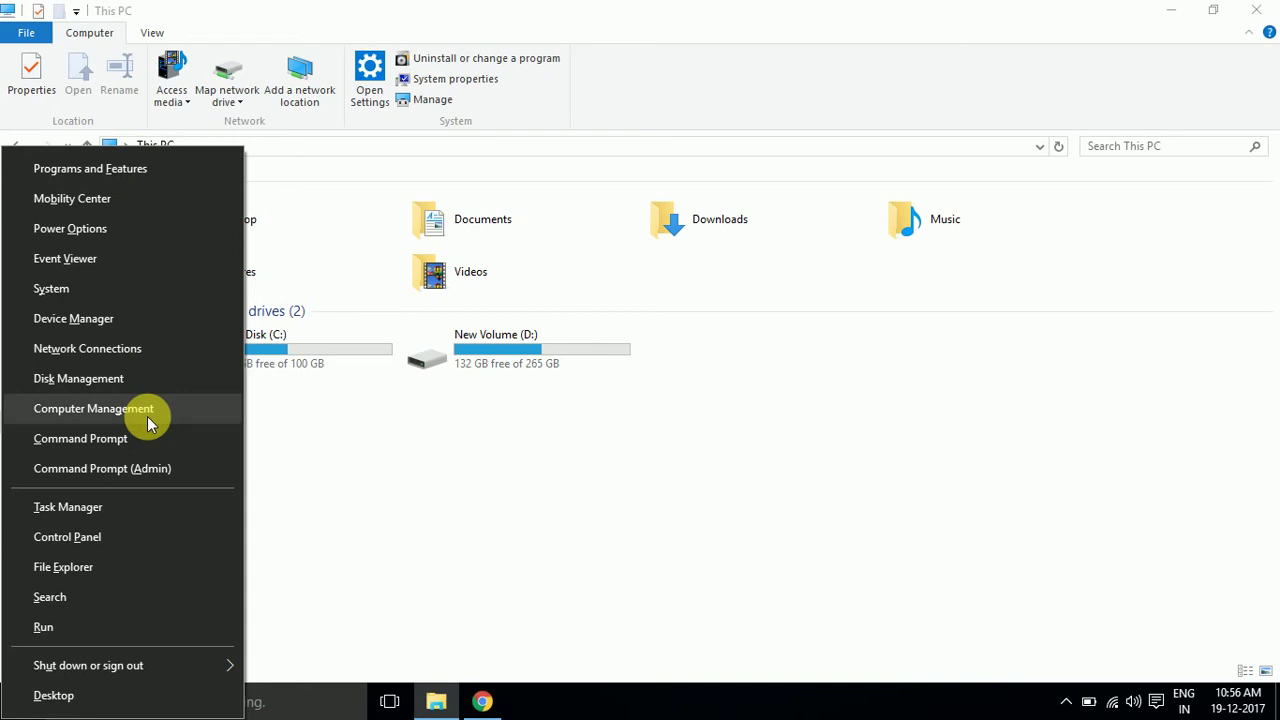
{"action": "left_click", "coordinate": [944, 520]}
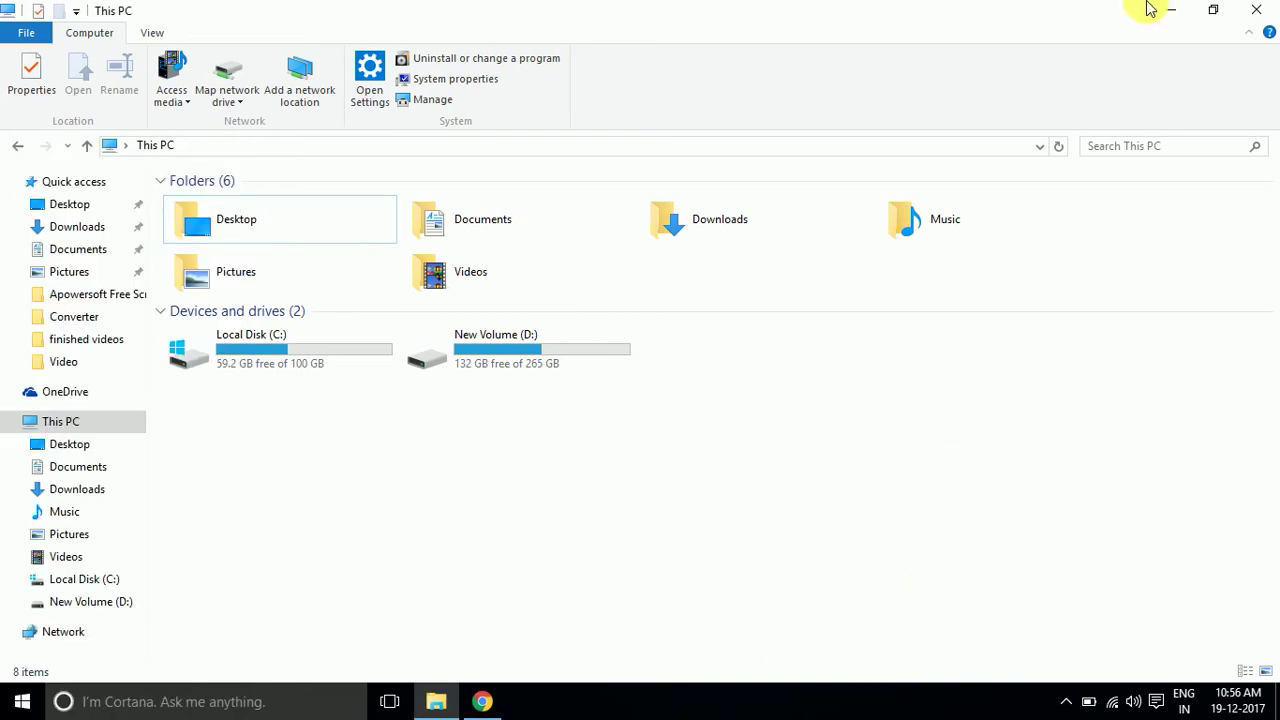
- Minimize the This PC window, and open a new File Explorer window at Quick access and close it
{"action": "left_click", "coordinate": [1174, 10]}
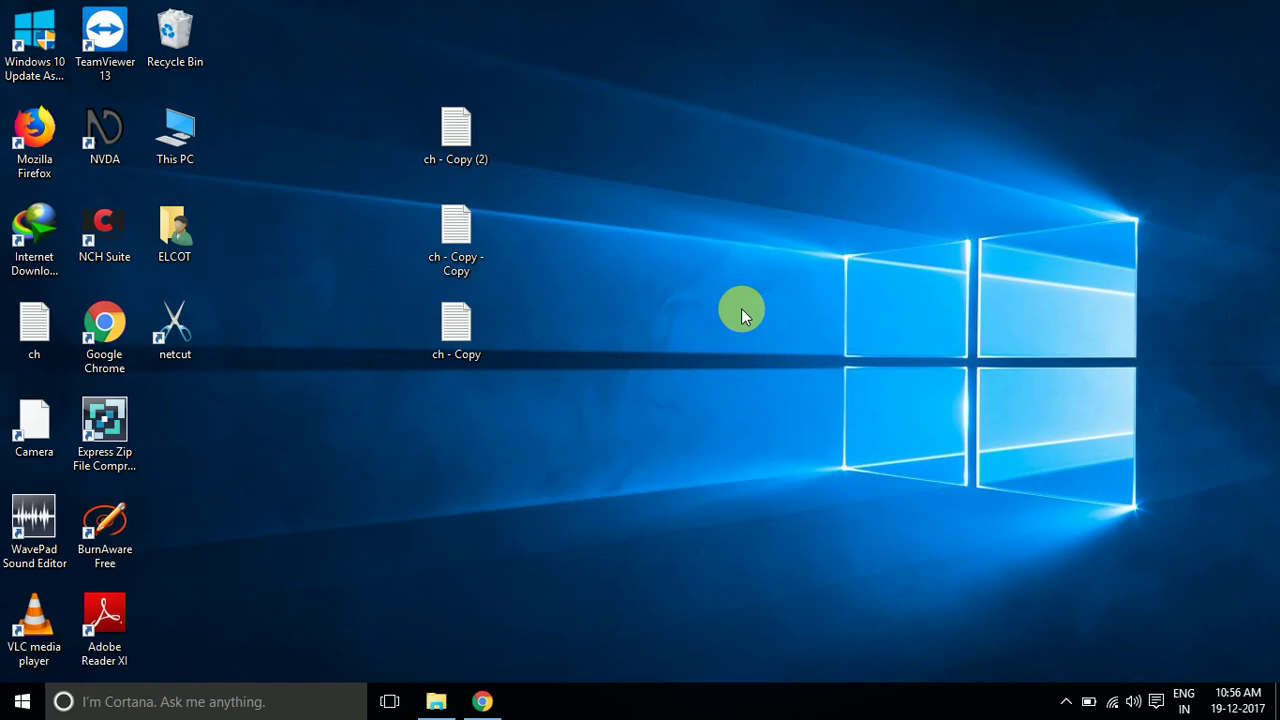
{"action": "key", "text": "super+e"}
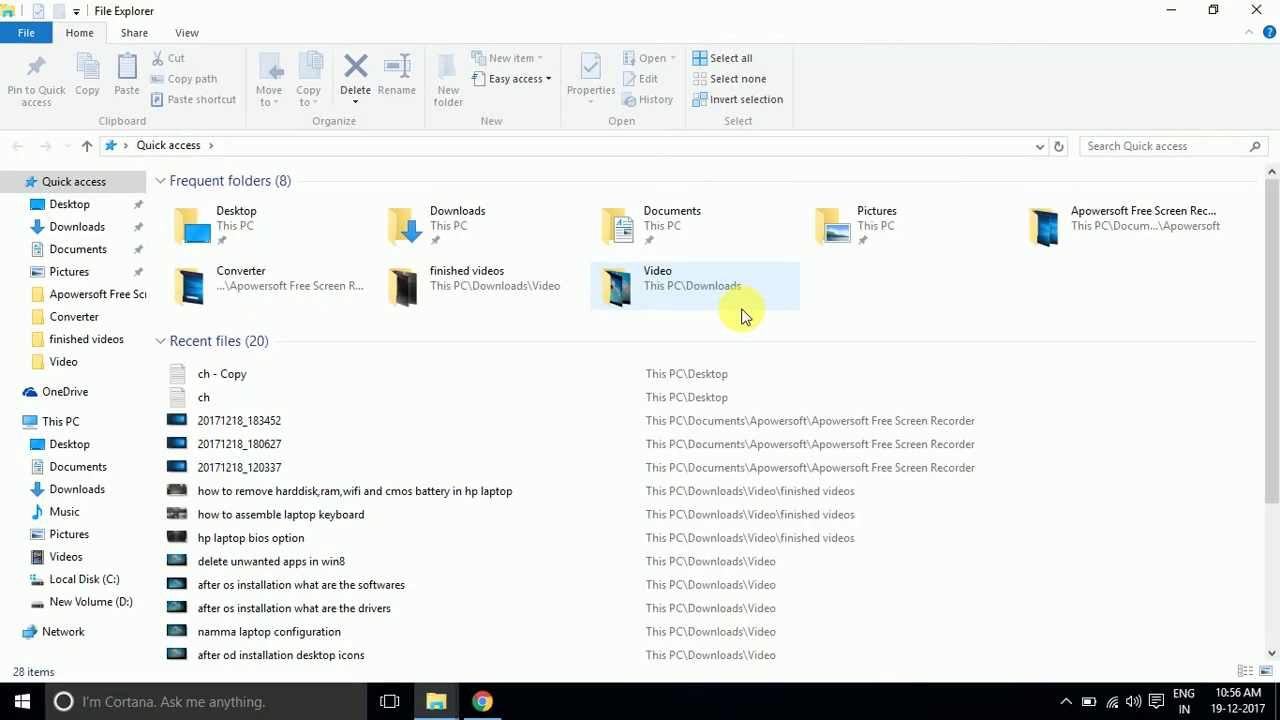
{"action": "left_click", "coordinate": [1256, 10]}
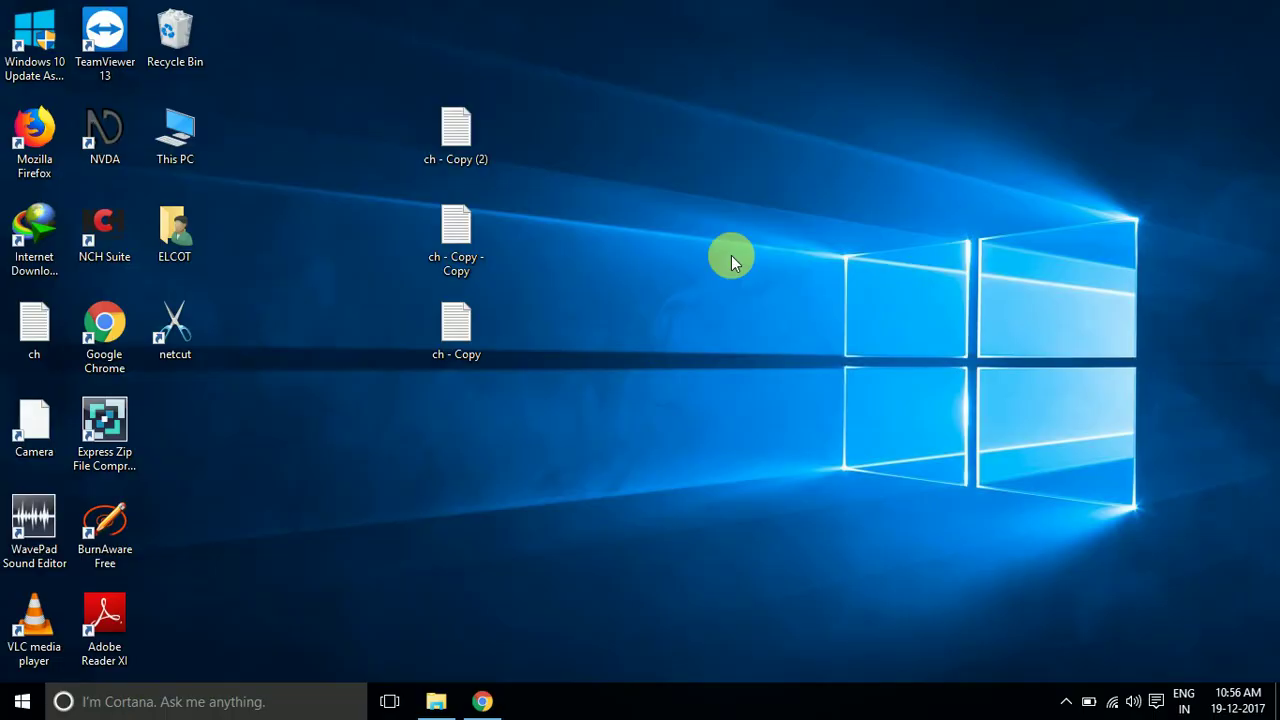
- Refresh the desktop, lock the computer, and dismiss the lock screen to return to the desktop
{"action": "right_click", "coordinate": [731, 256]}
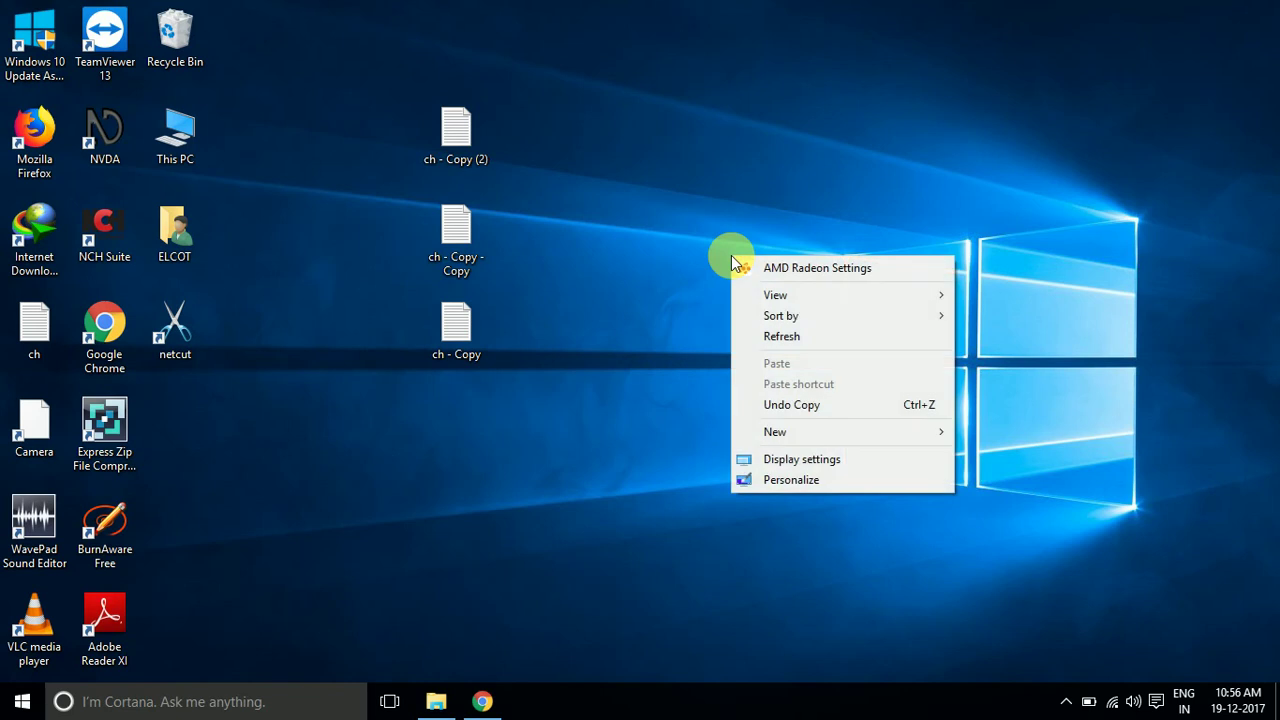
{"action": "left_click", "coordinate": [803, 345]}
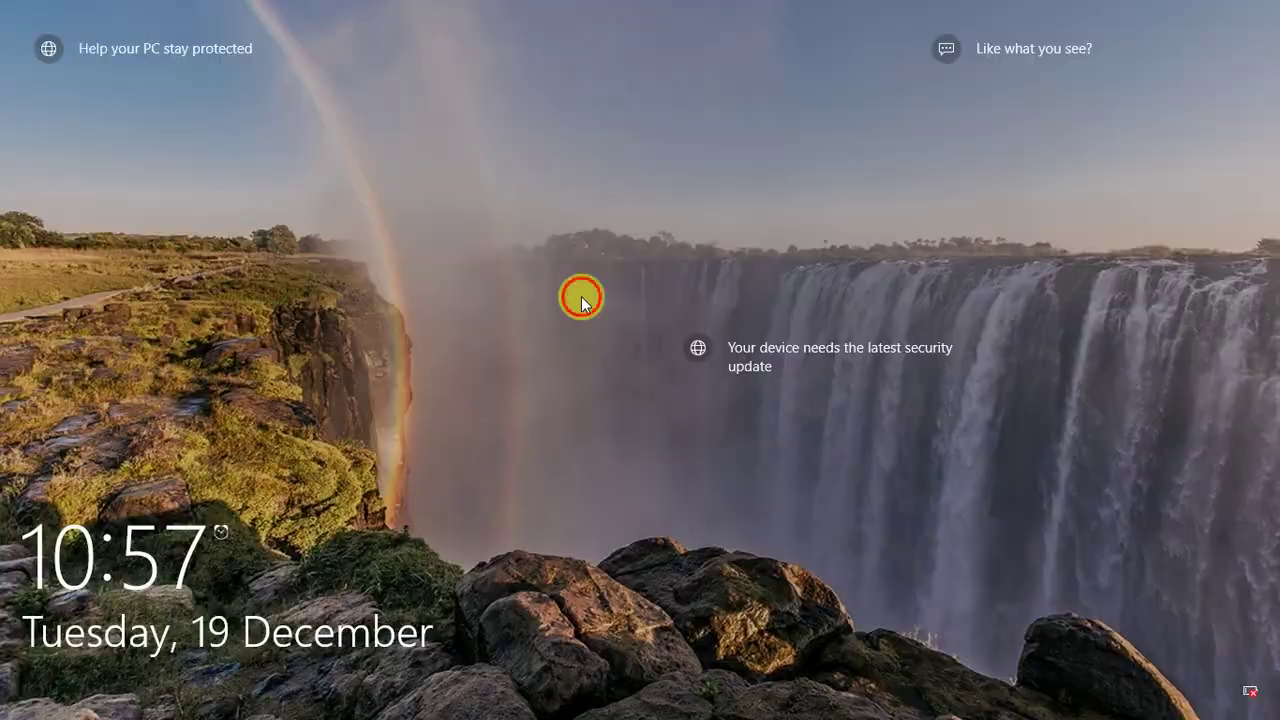
{"action": "left_click", "coordinate": [581, 298]}
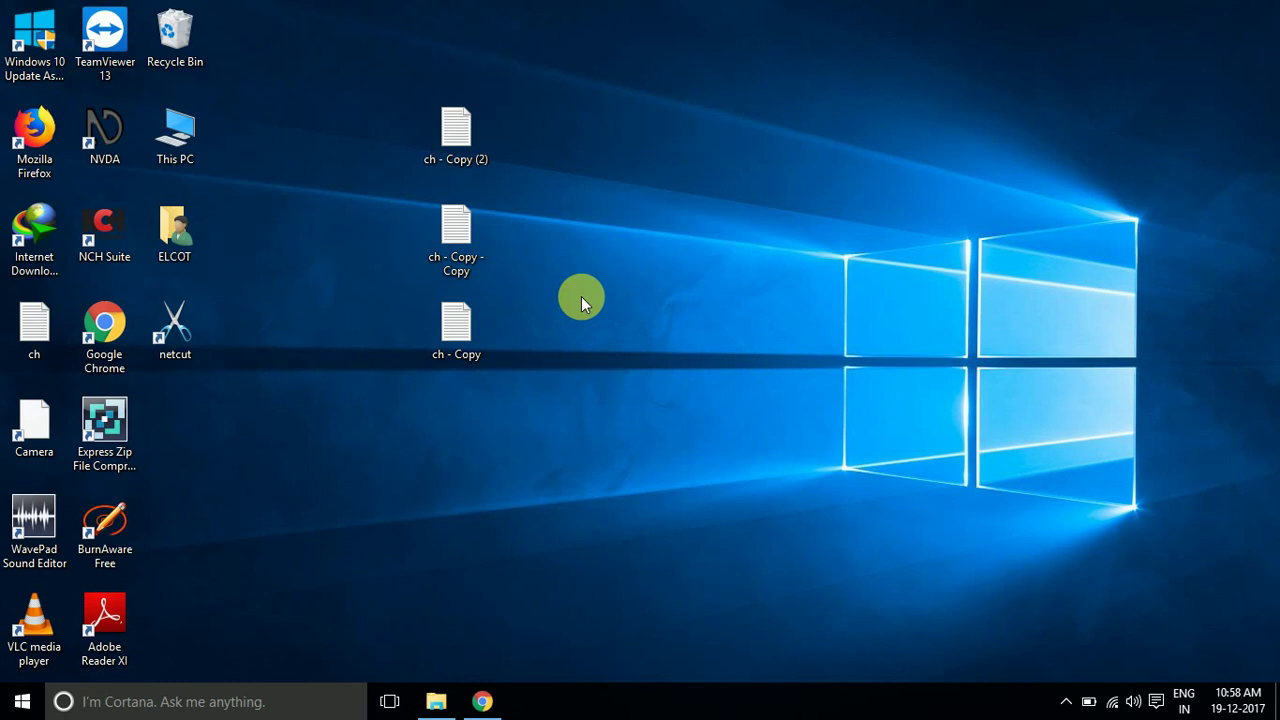
- Refresh the desktop and bring up the Shut Down Windows dialog
{"action": "right_click", "coordinate": [777, 234]}
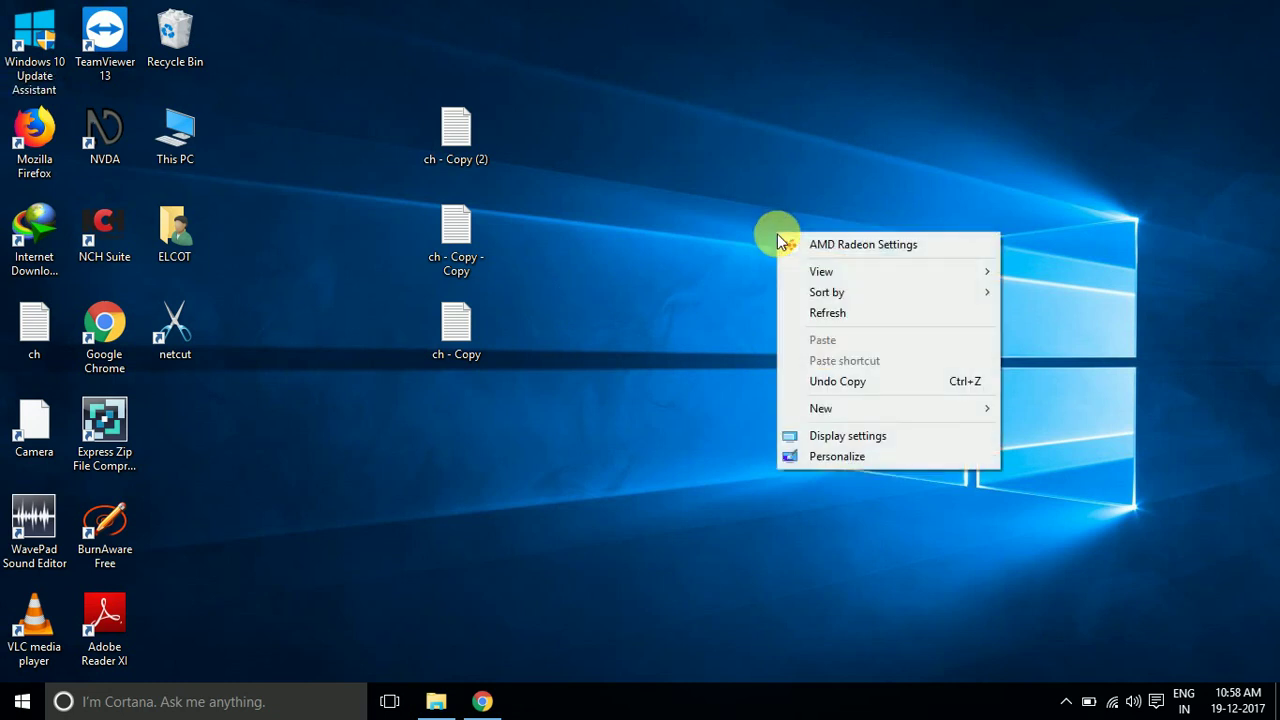
{"action": "left_click", "coordinate": [824, 310]}
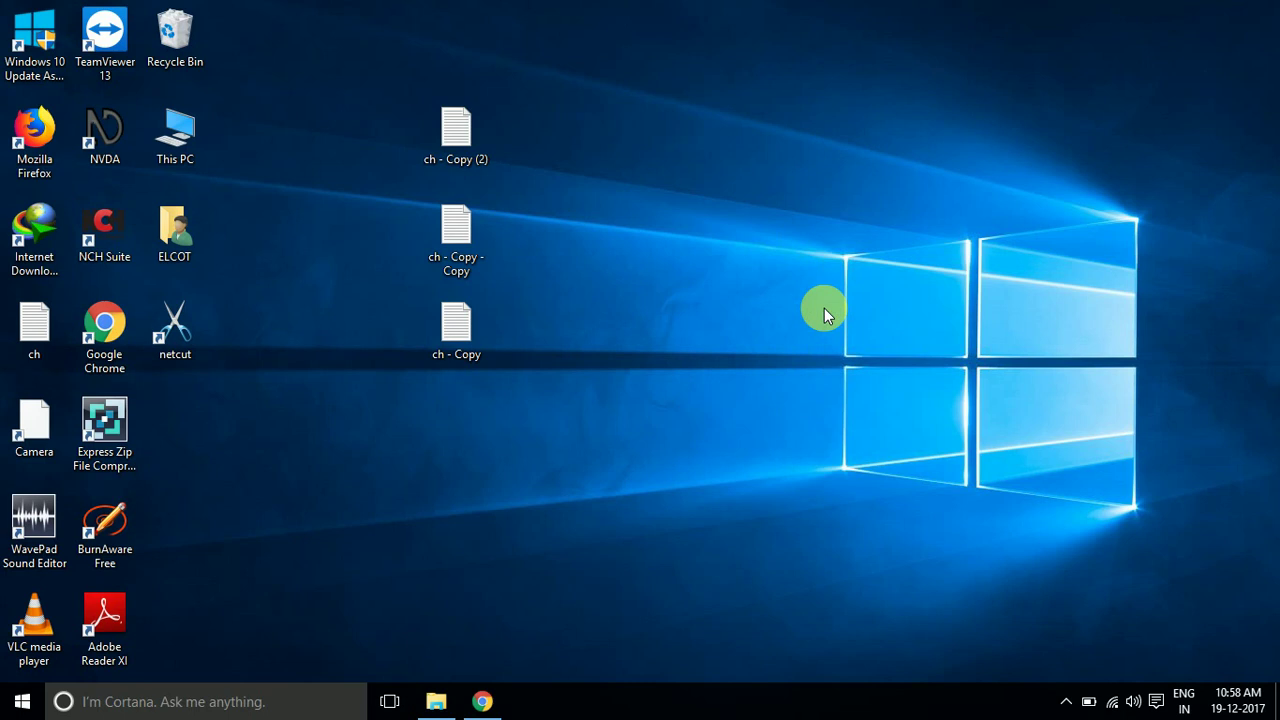
{"action": "key", "text": "alt+F4"}
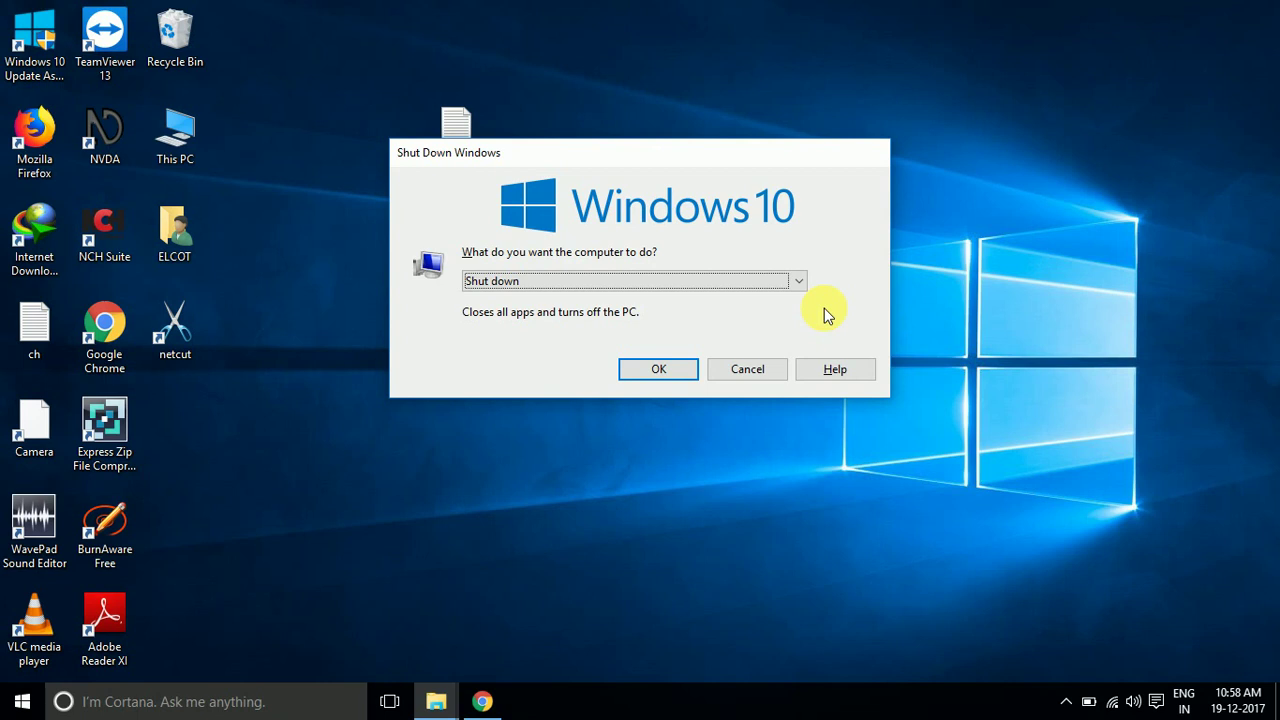
- Start Magnifier and magnify the screen closely twice, returning to 100% after the second zoom
{"action": "key", "text": "super+plus"}
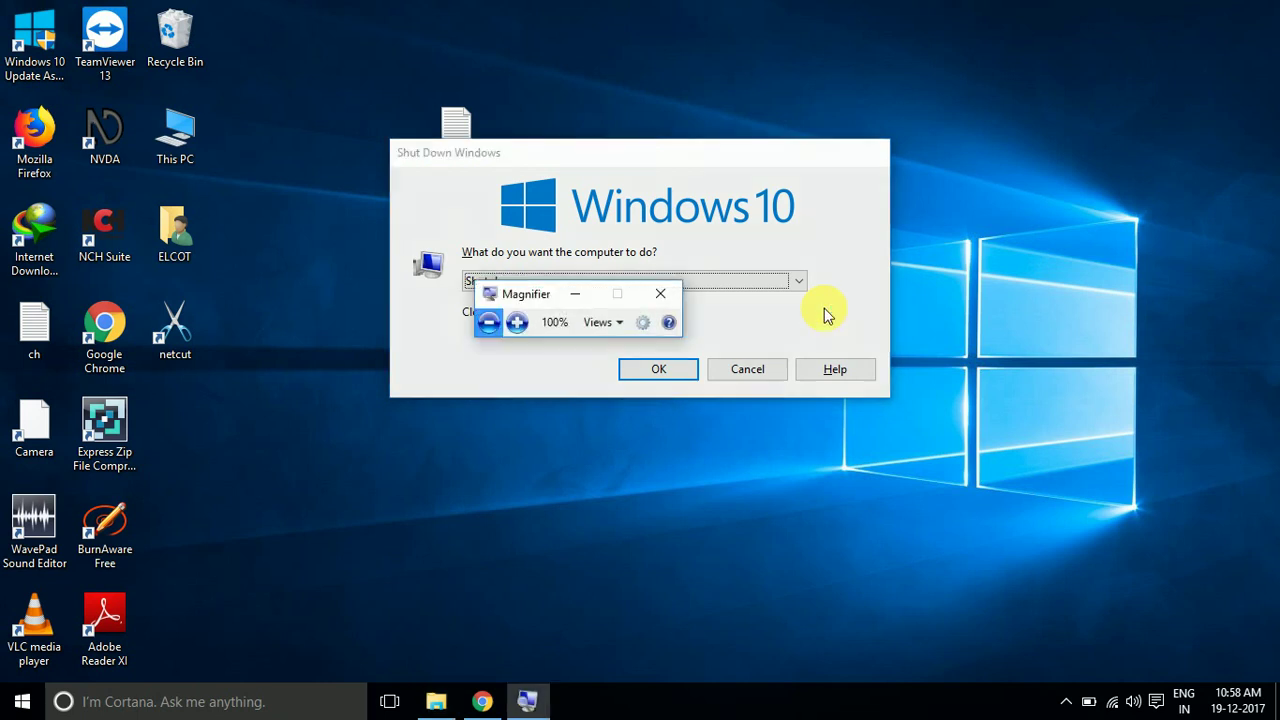
{"action": "key", "text": "super+plus"}
{"action": "key", "text": "super+plus"}
{"action": "key", "text": "super+plus"}
{"action": "key", "text": "super+plus"}
{"action": "key", "text": "super+plus"}
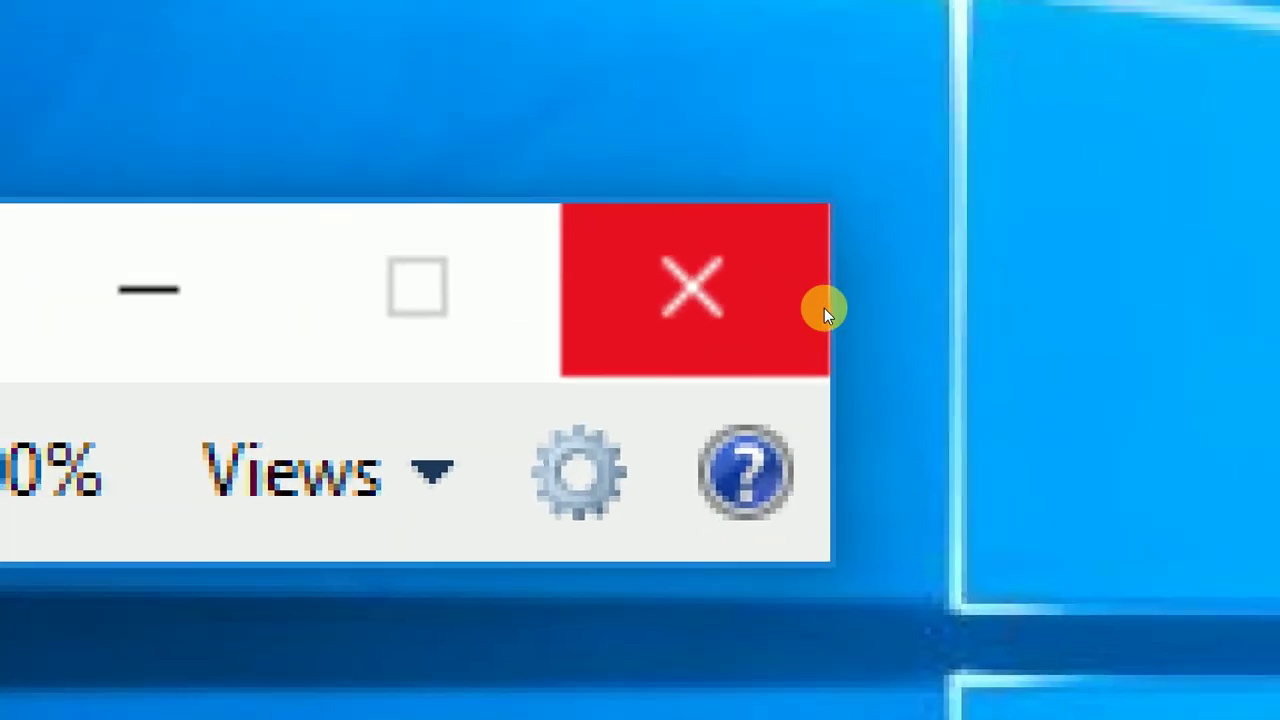
{"action": "key", "text": "super+minus"}
{"action": "key", "text": "super+minus"}
{"action": "key", "text": "super+minus"}
{"action": "key", "text": "super+minus"}
{"action": "key", "text": "super+minus"}
{"action": "key", "text": "super+plus"}
{"action": "key", "text": "super+plus"}
{"action": "key", "text": "super+plus"}
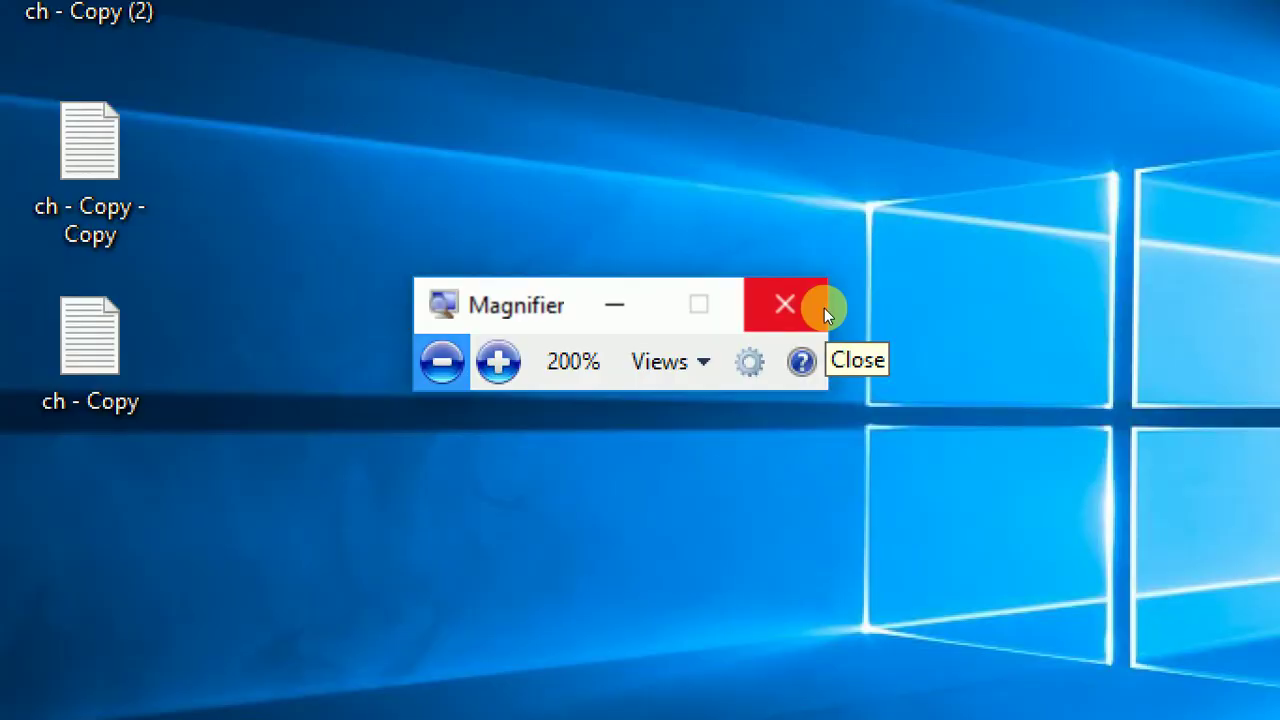
{"action": "key", "text": "super+plus"}
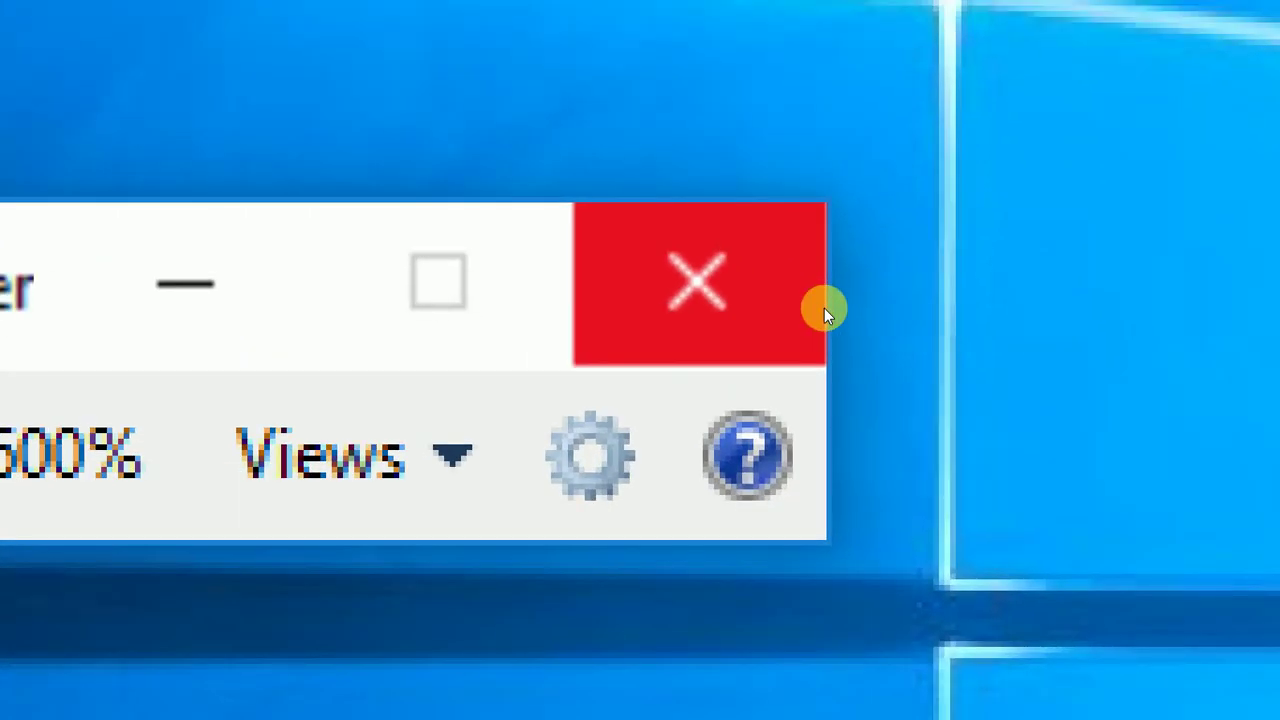
{"action": "key", "text": "super+minus"}
{"action": "key", "text": "super+minus"}
{"action": "key", "text": "super+minus"}
{"action": "key", "text": "super+minus"}
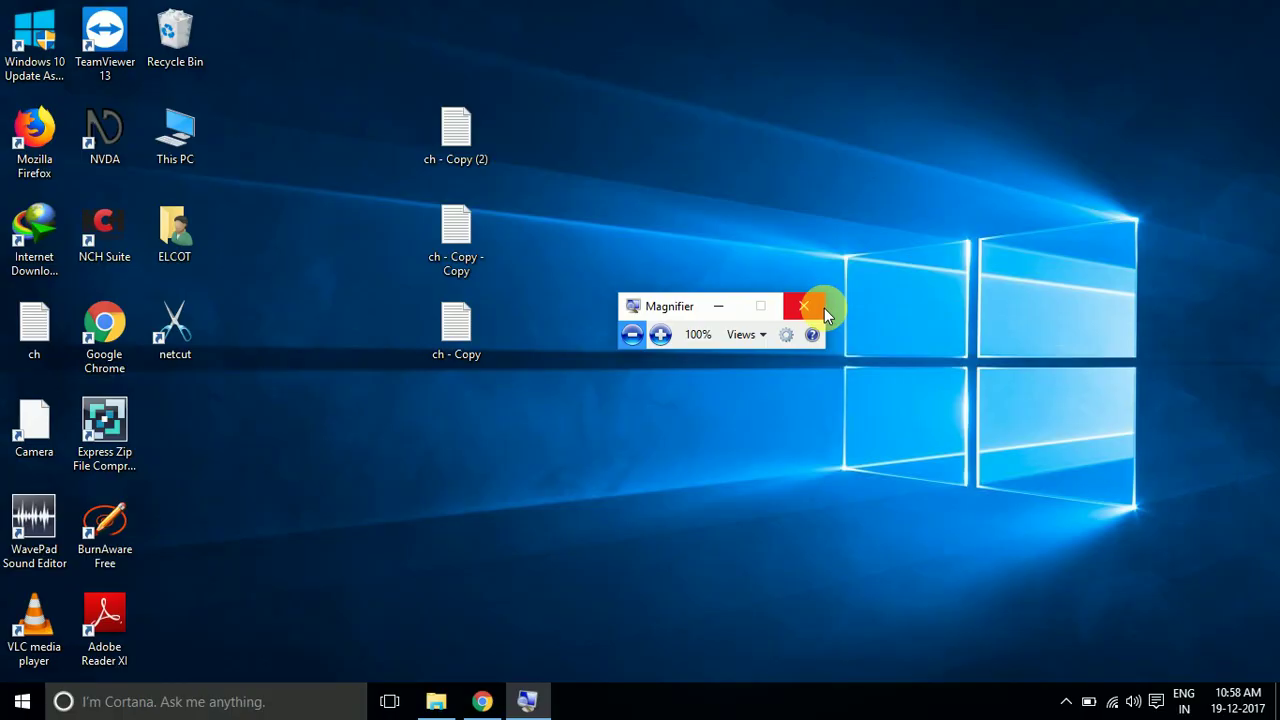